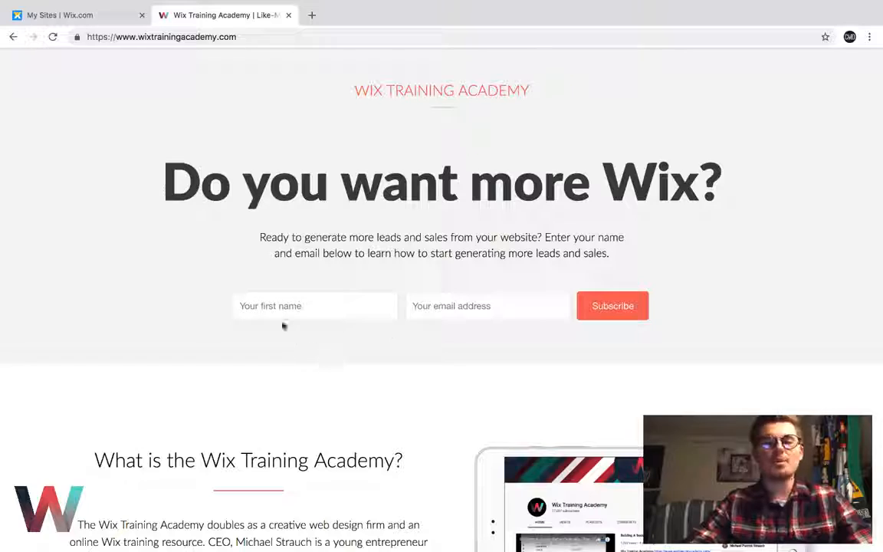
# Step: View the Academy registration form from the Wix Training Academy home page, then close it
pyautogui.scroll(-10, 282, 325)
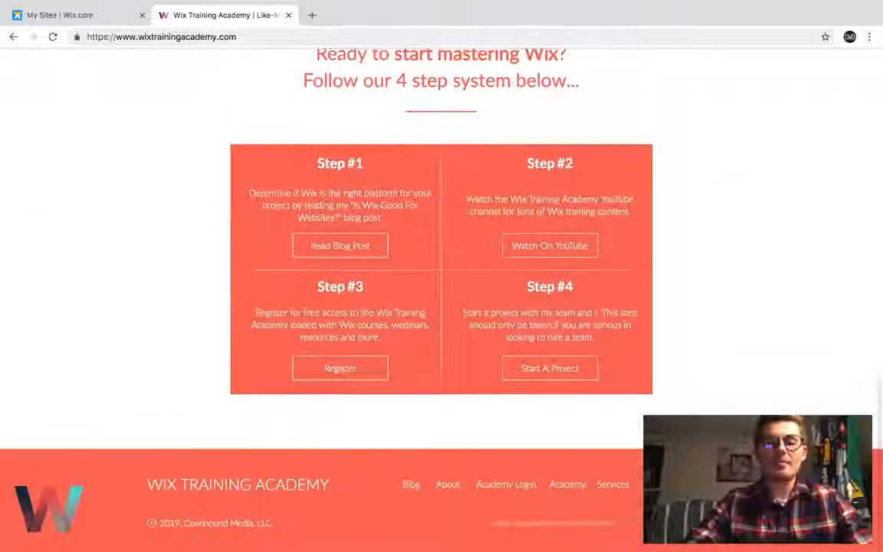
pyautogui.click(569, 487)
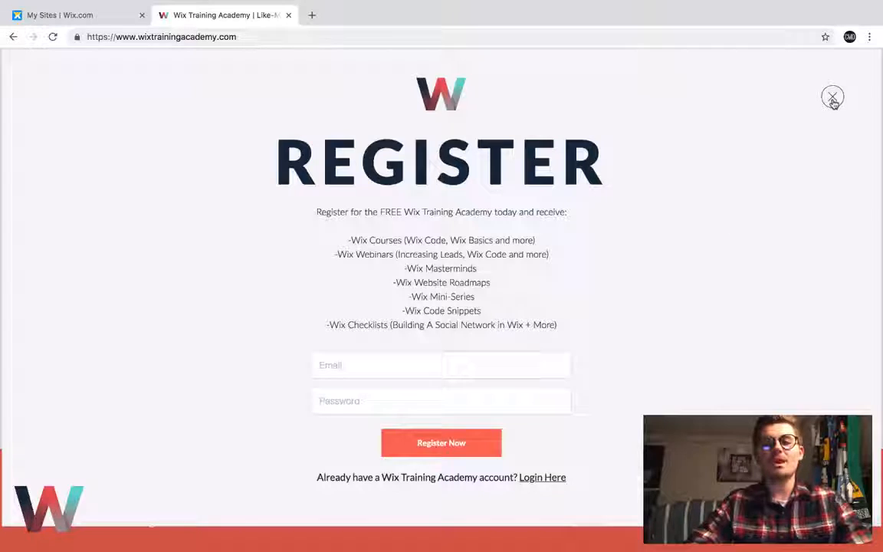
pyautogui.click(833, 96)
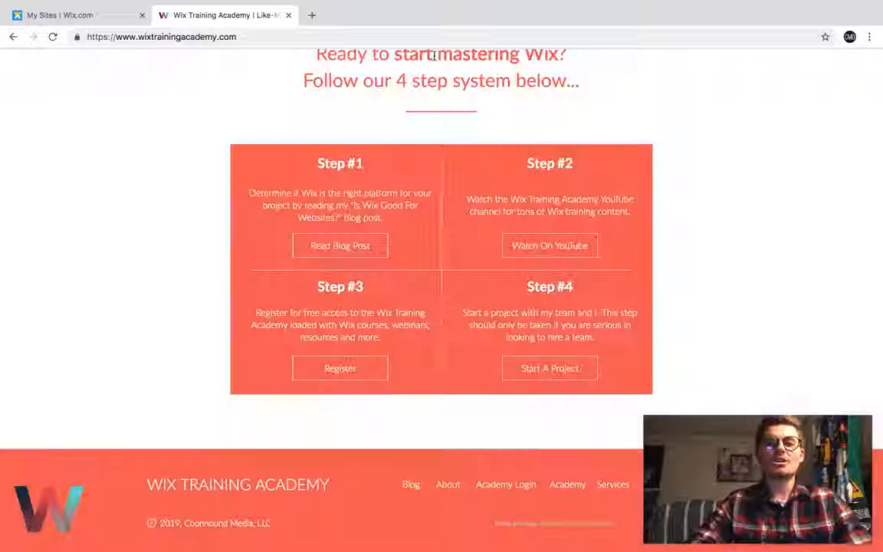
# Step: Switch to the My Sites list and open the dashboard of Mysite 8
pyautogui.click(92, 18)
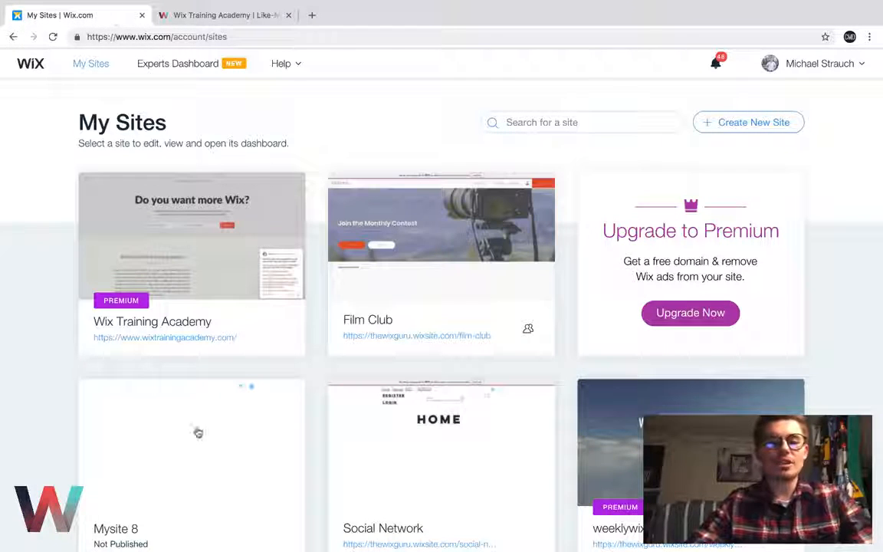
pyautogui.click(242, 440)
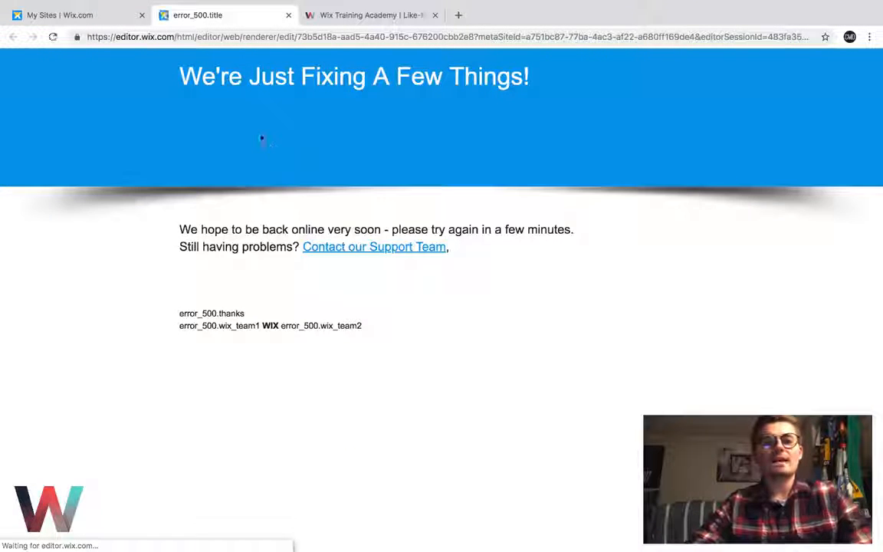
pyautogui.click(288, 15)
pyautogui.moveTo(201, 430)
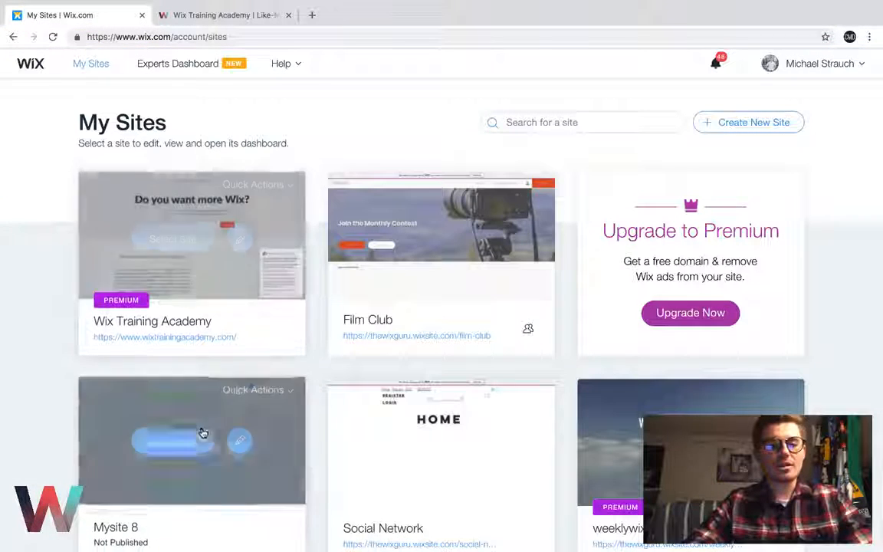
pyautogui.click(176, 442)
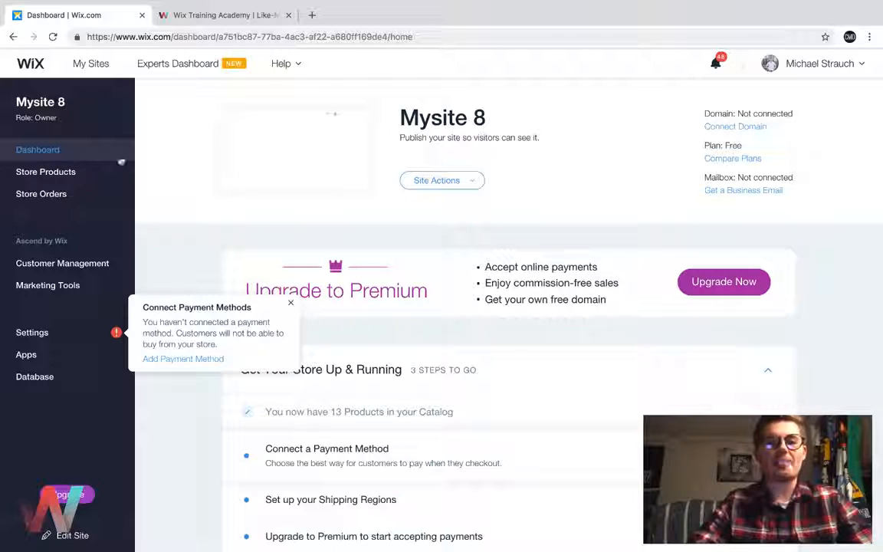
# Step: Look through the store's products, collections and orders pages
pyautogui.click(63, 173)
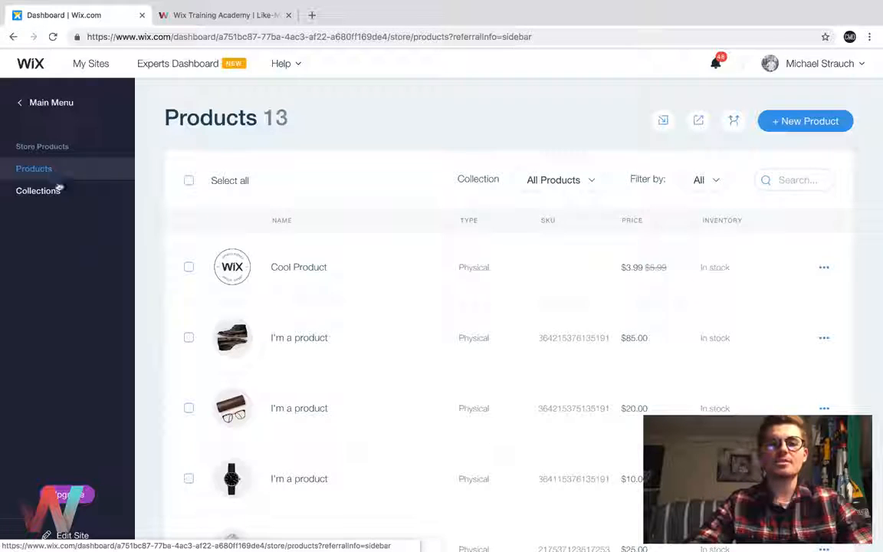
pyautogui.click(44, 192)
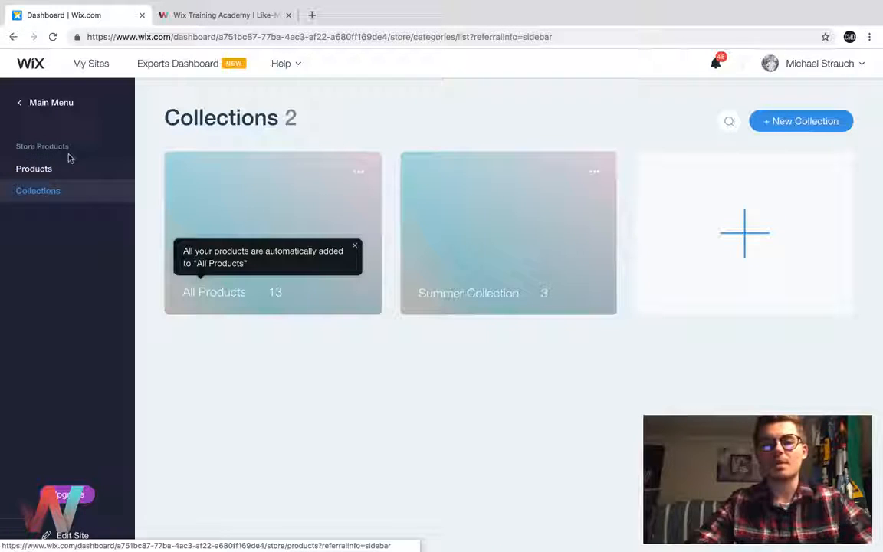
pyautogui.click(49, 108)
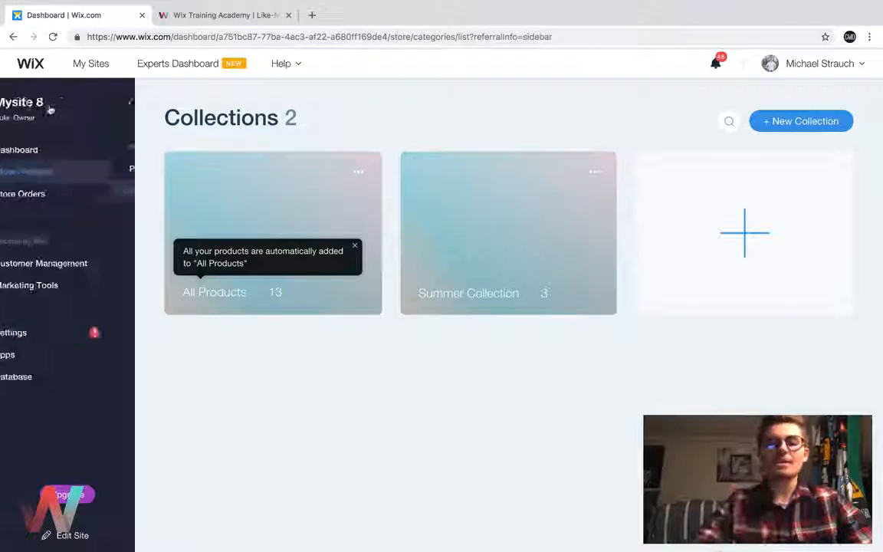
pyautogui.click(43, 194)
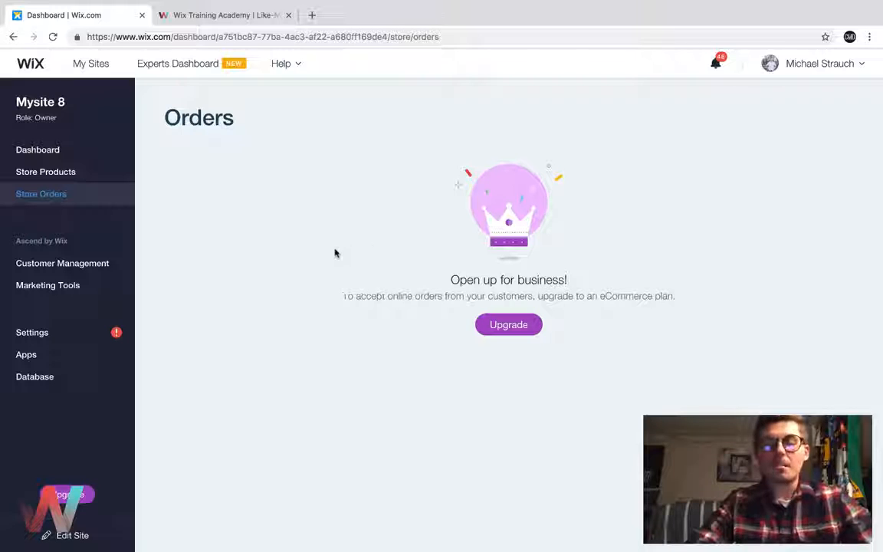
# Step: Review the site's App Market and installed apps, and open the Wix Stores app
pyautogui.click(48, 357)
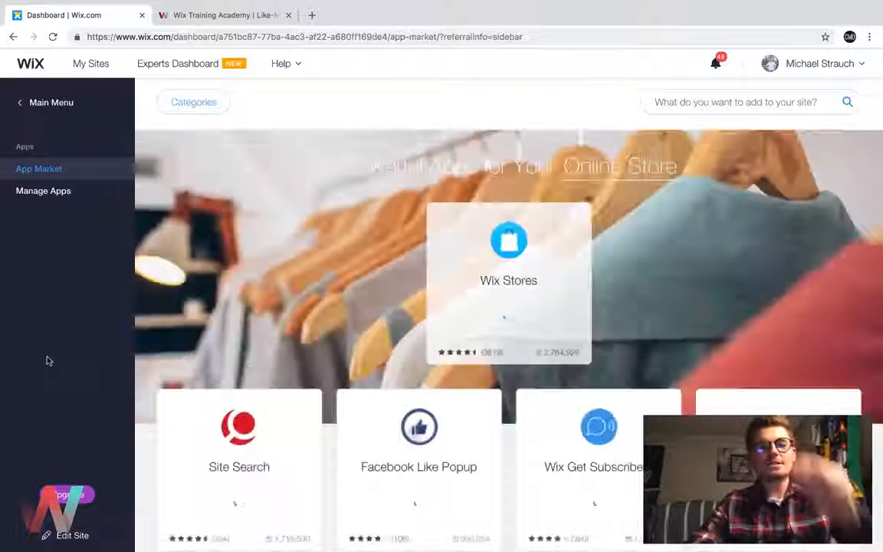
pyautogui.click(40, 198)
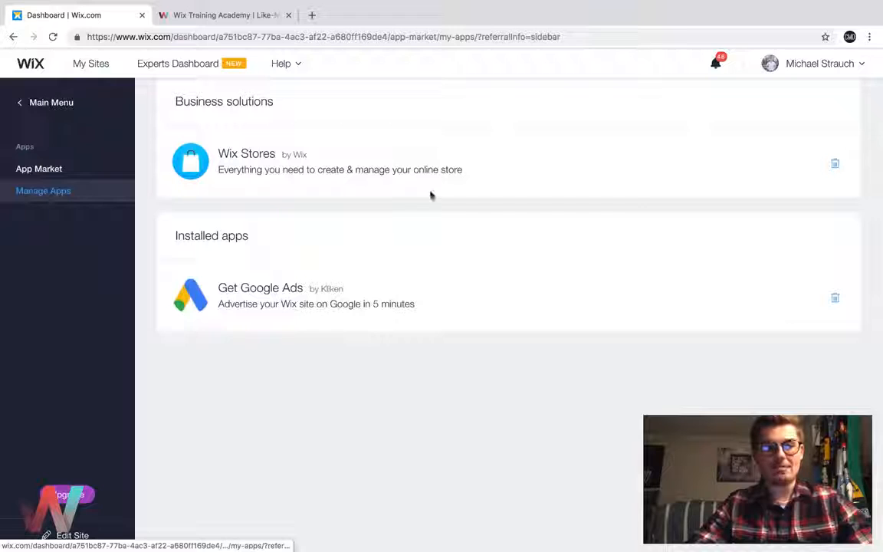
pyautogui.click(57, 172)
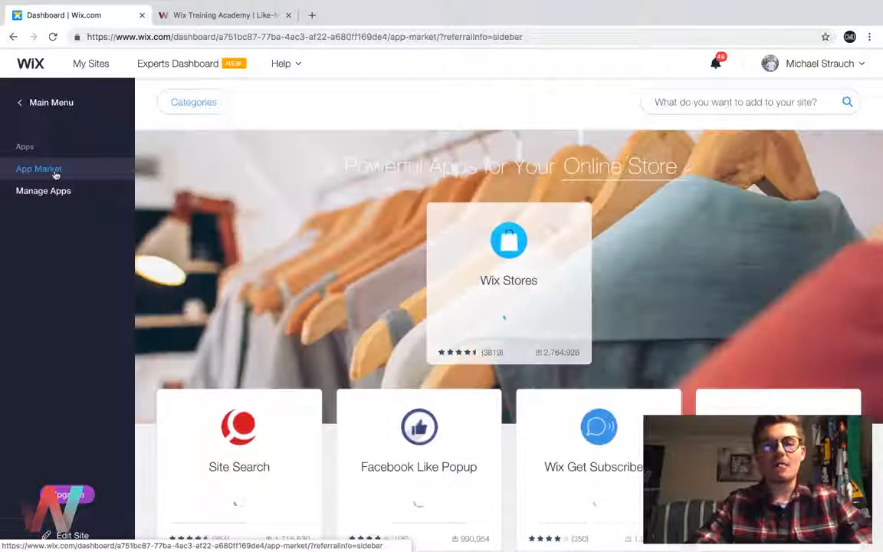
pyautogui.moveTo(564, 274)
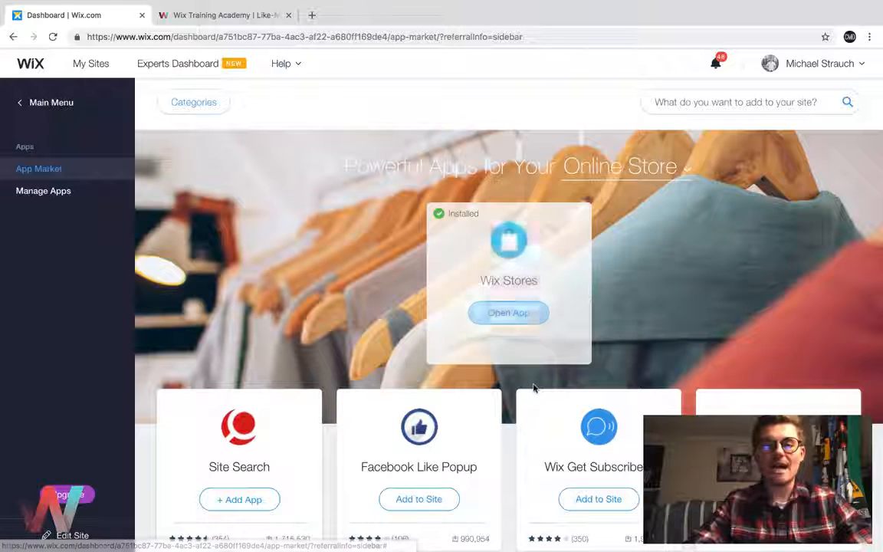
pyautogui.click(512, 317)
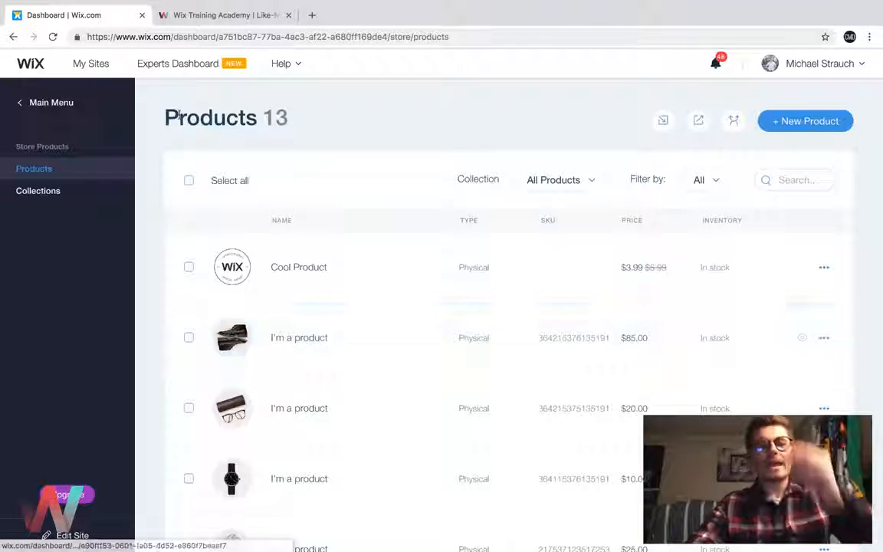
# Step: Open the General Info page in the settings of Mysite 8
pyautogui.click(50, 103)
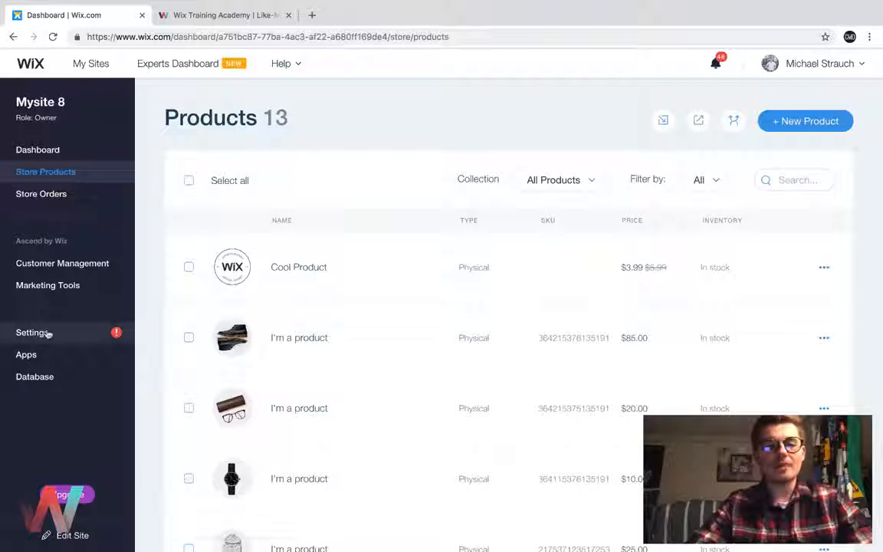
pyautogui.click(46, 332)
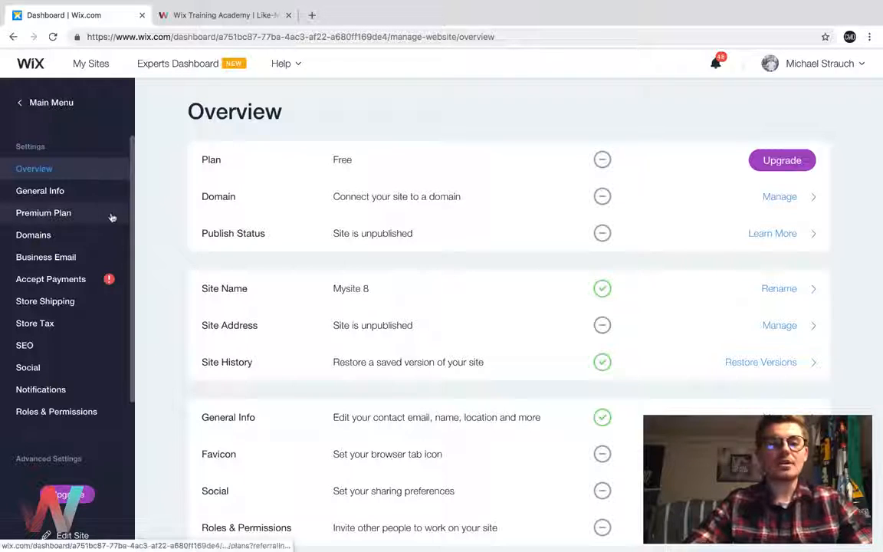
pyautogui.scroll(-2, 112, 217)
pyautogui.scroll(1, 112, 217)
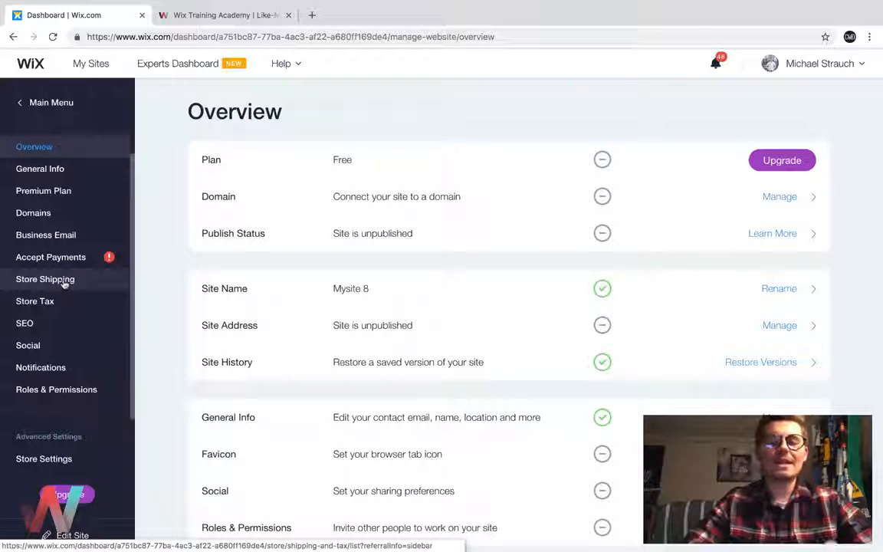
pyautogui.click(72, 173)
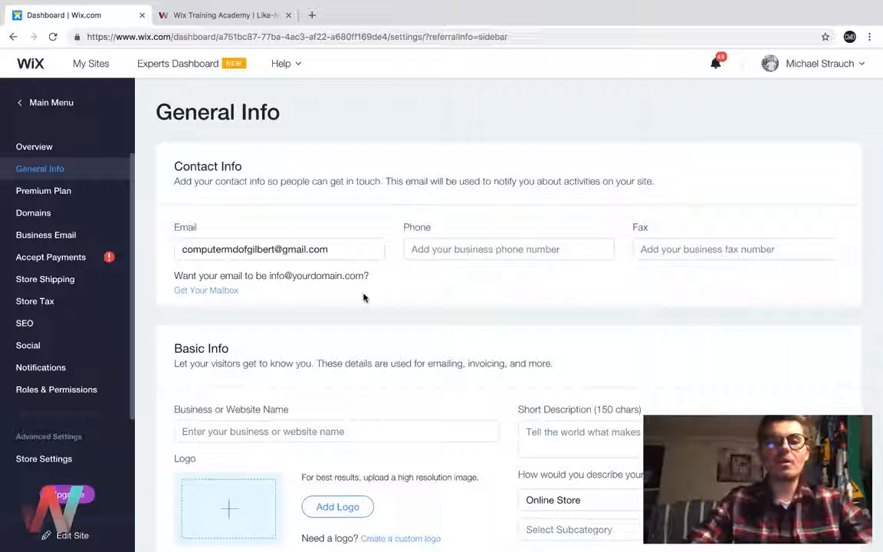
# Step: Examine the General Info sections from contact and basic info through favicon, payments and shipping to location and regional settings
pyautogui.scroll(-1, 364, 297)
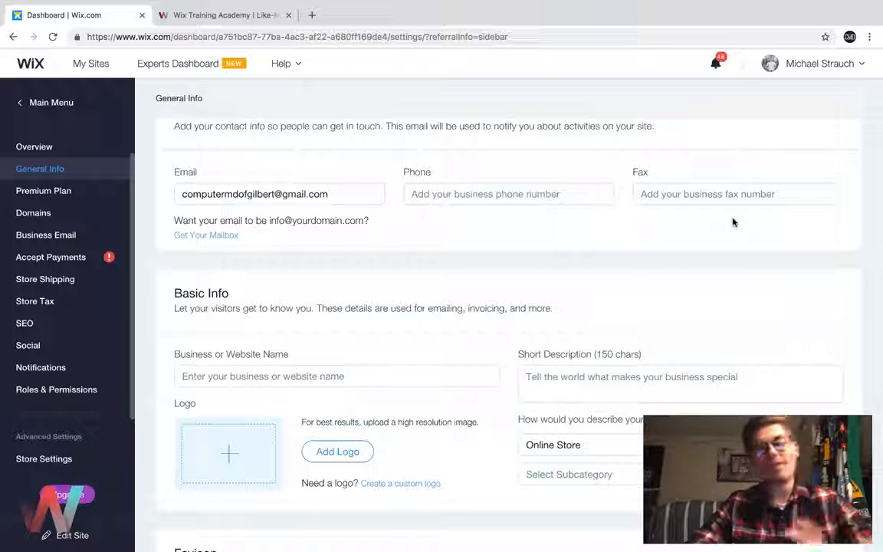
pyautogui.scroll(-2, 728, 210)
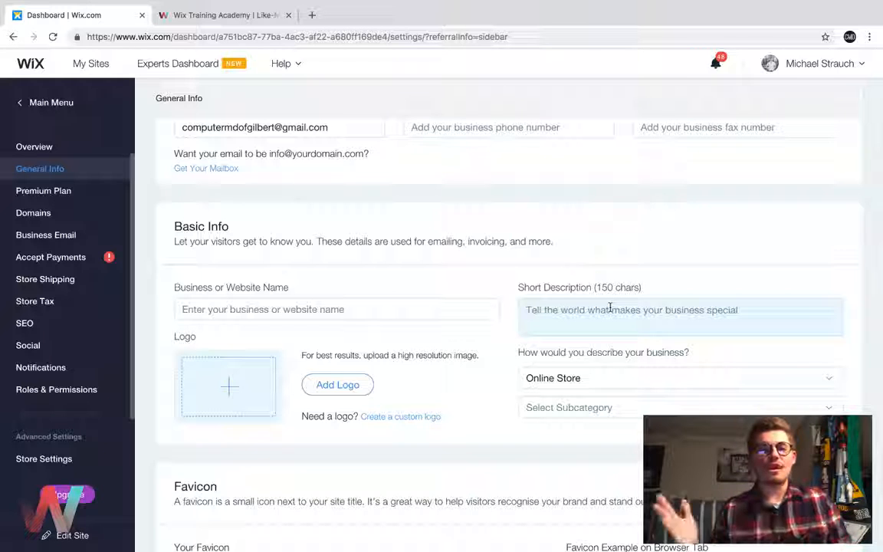
pyautogui.scroll(-2, 610, 308)
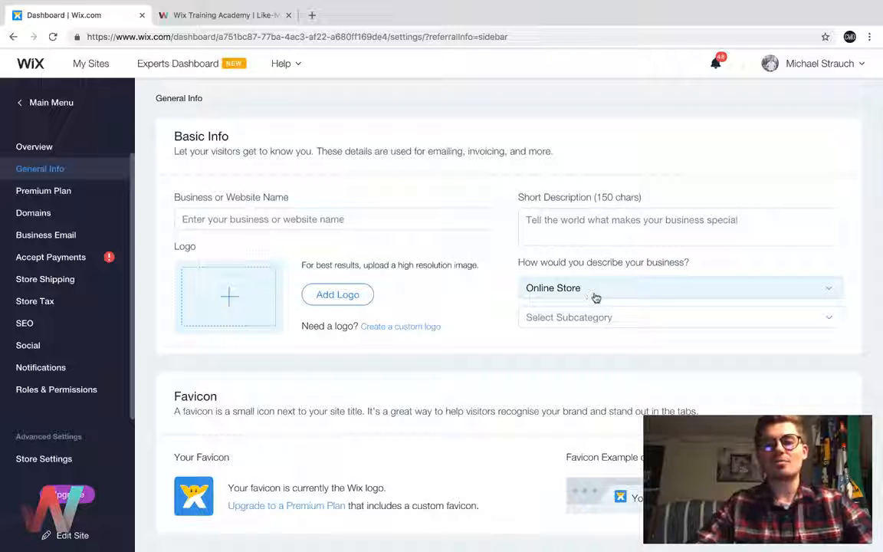
pyautogui.scroll(-1, 467, 364)
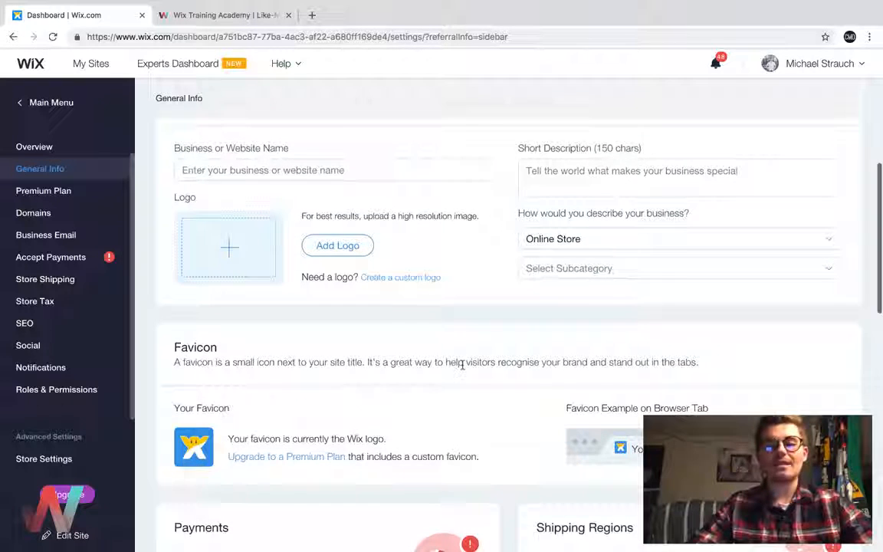
pyautogui.scroll(-2, 463, 366)
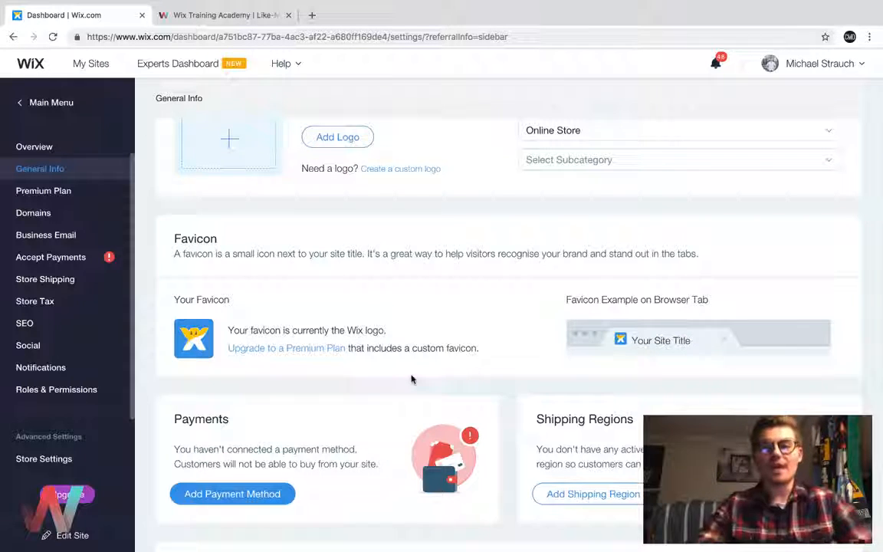
pyautogui.scroll(-5, 410, 379)
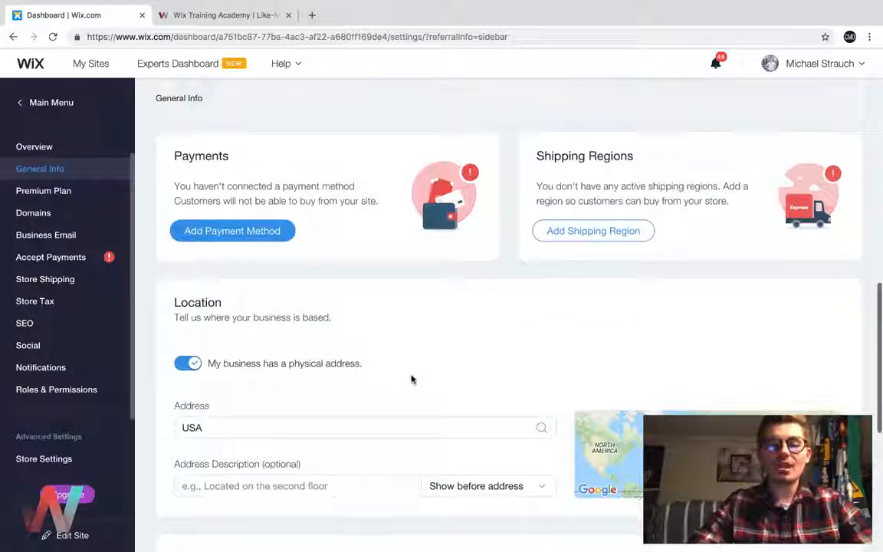
pyautogui.scroll(-3, 411, 378)
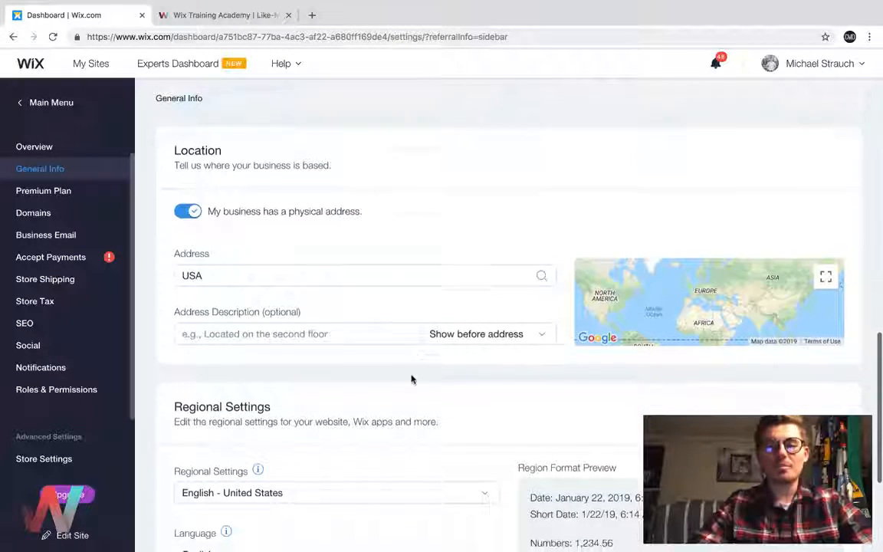
pyautogui.scroll(-1, 410, 379)
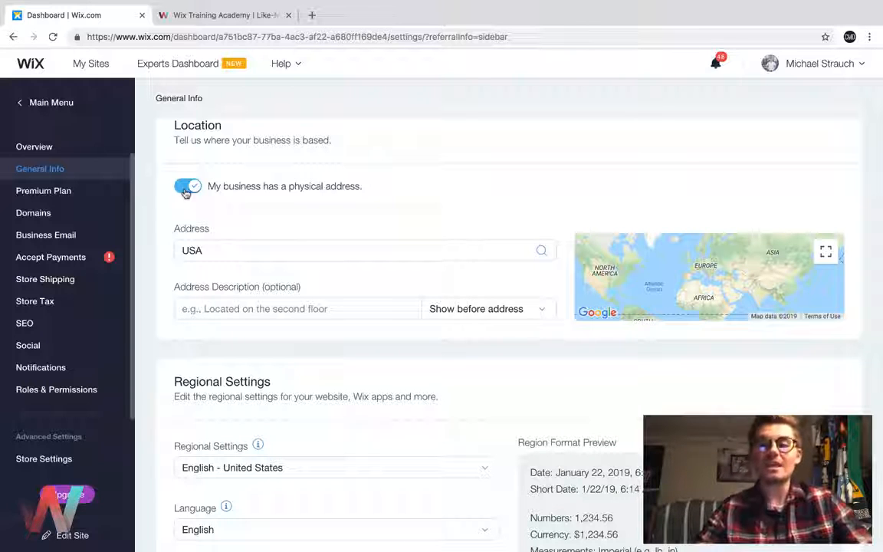
pyautogui.scroll(-3, 307, 304)
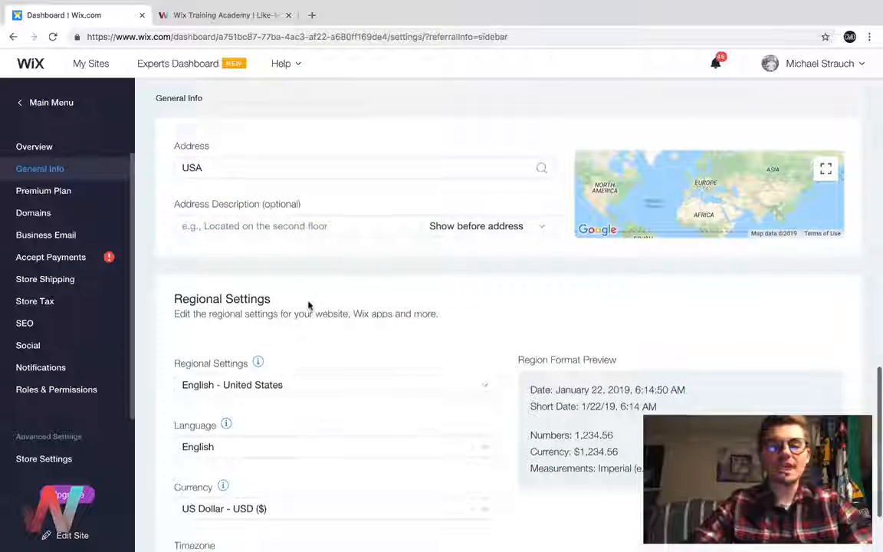
pyautogui.scroll(-1, 308, 304)
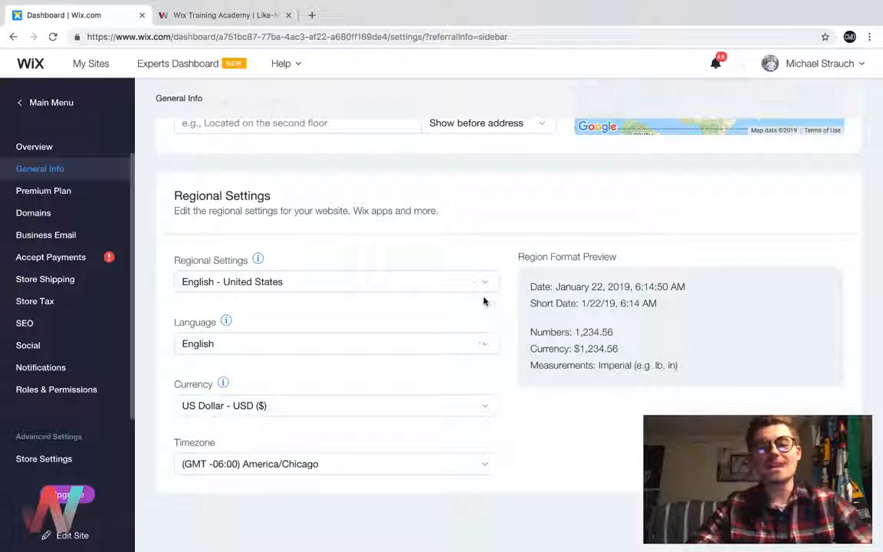
pyautogui.scroll(3, 310, 291)
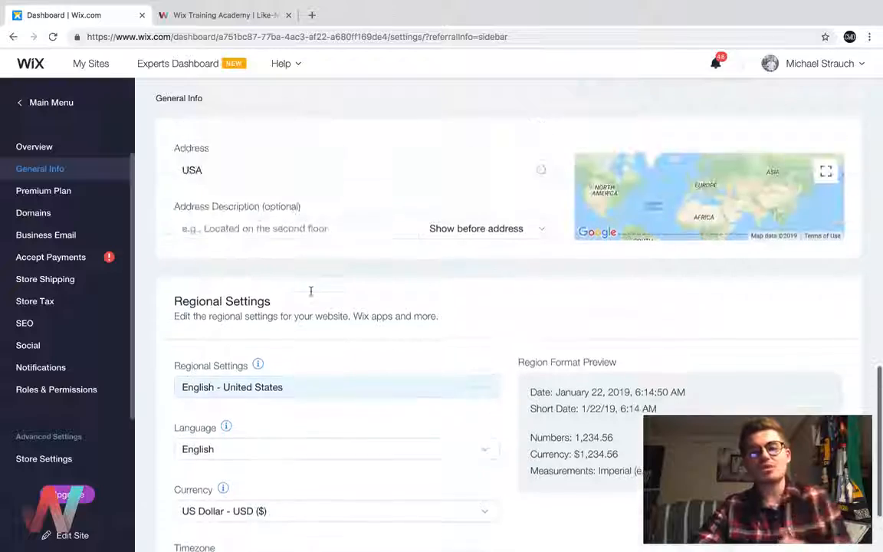
pyautogui.scroll(-3, 310, 291)
pyautogui.scroll(10, 311, 291)
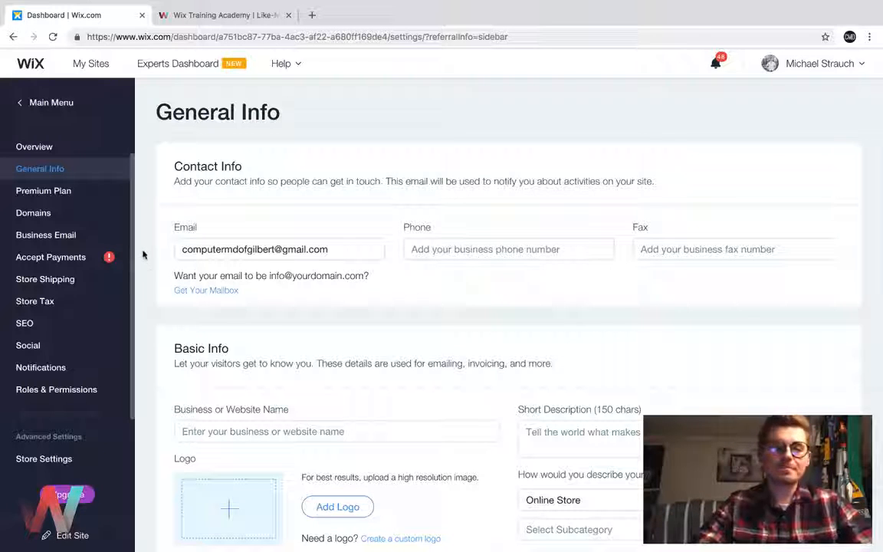
# Step: Connect the store's payment methods with Credit/Debit Cards and PayPal selected
pyautogui.click(49, 265)
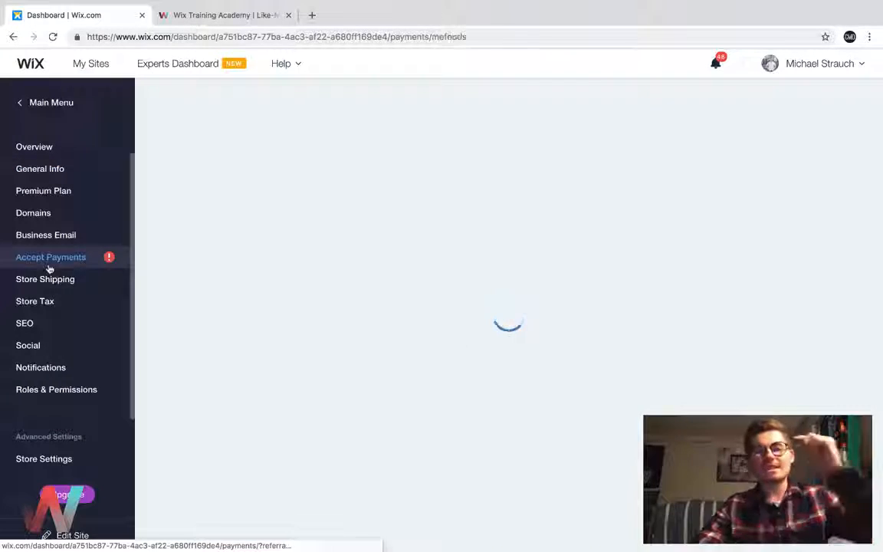
pyautogui.scroll(-1, 170, 252)
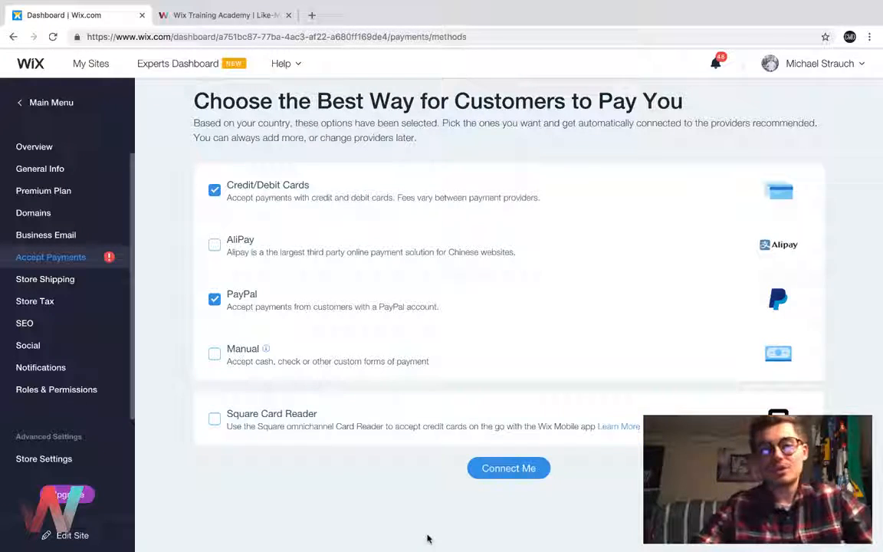
pyautogui.click(509, 474)
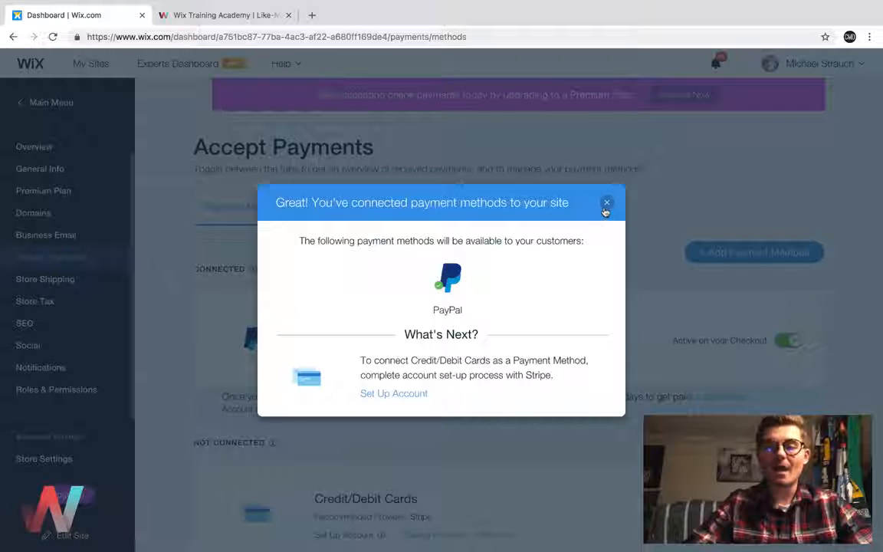
# Step: Review the Stripe account set-up options for Credit/Debit Cards and the additional payment methods that can be added
pyautogui.scroll(-2, 613, 266)
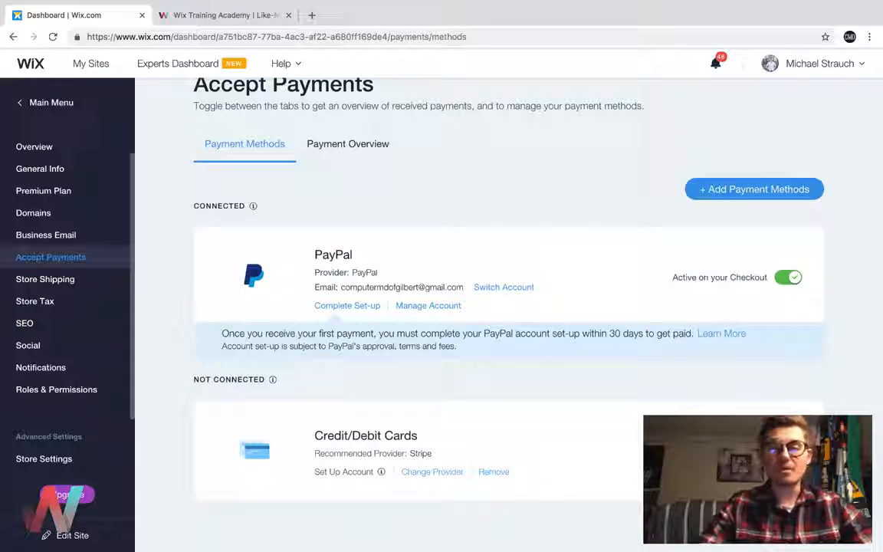
pyautogui.click(764, 450)
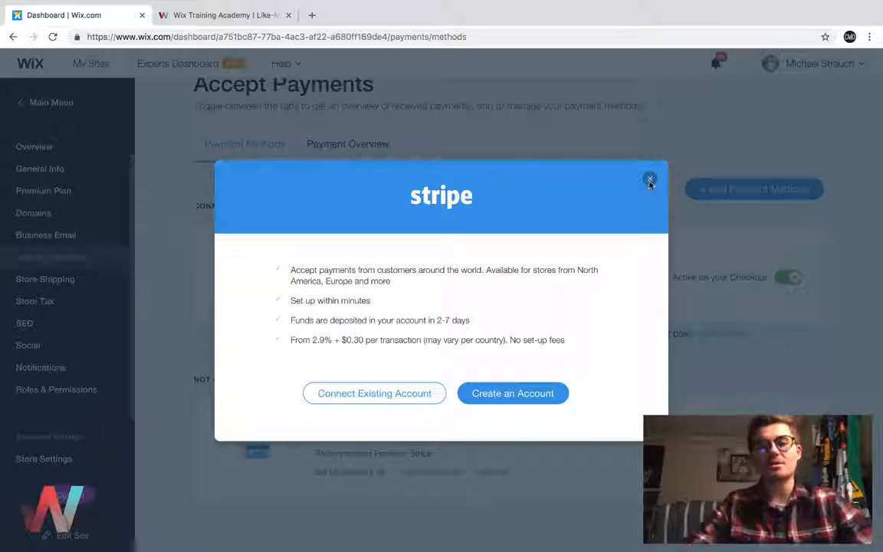
pyautogui.click(649, 181)
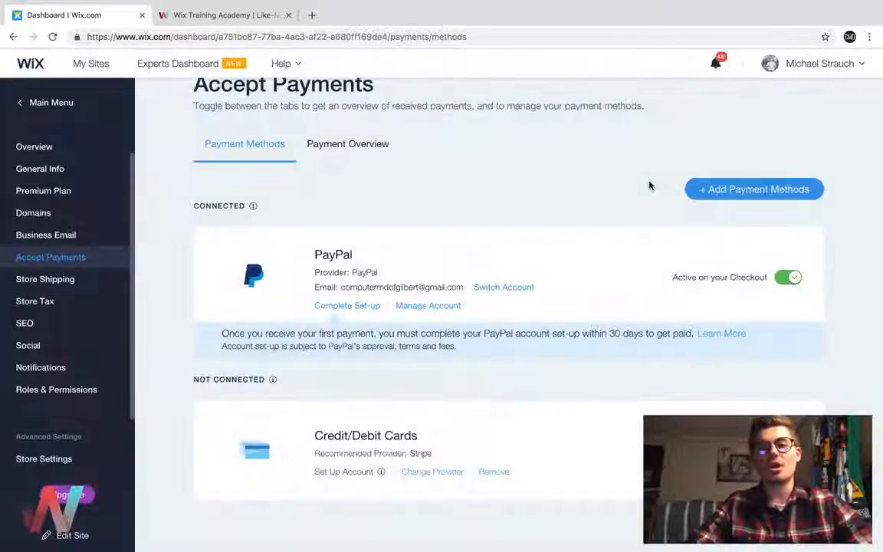
pyautogui.click(756, 197)
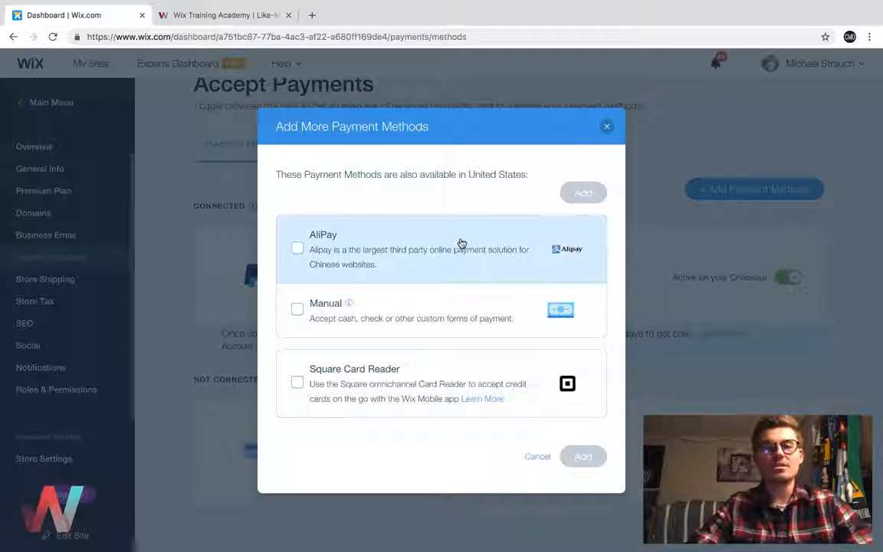
pyautogui.click(608, 125)
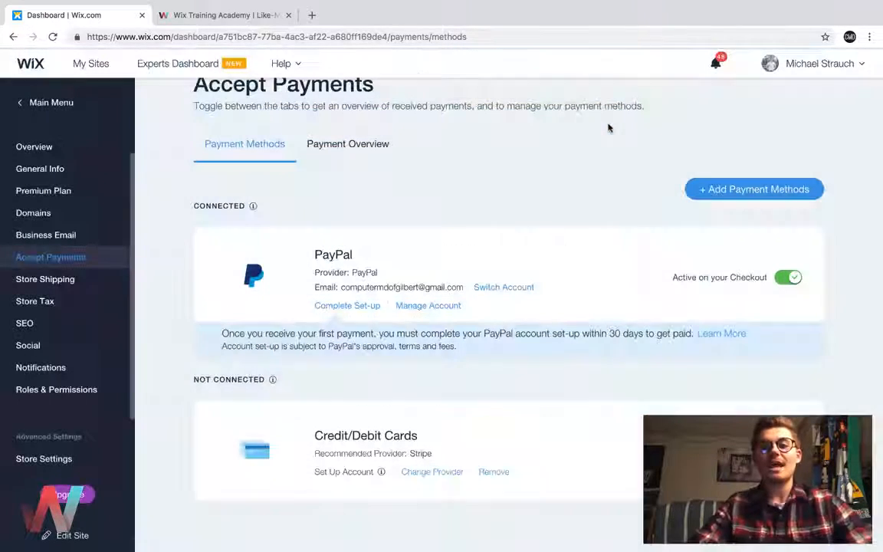
# Step: Review the Business & eCommerce premium plans required for accepting online payments, and return to the payment settings
pyautogui.scroll(2, 409, 154)
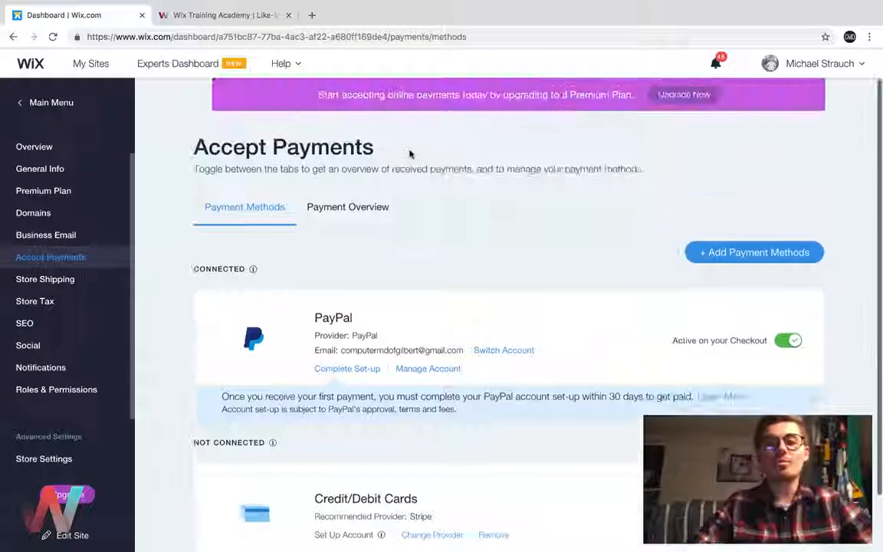
pyautogui.scroll(-1, 471, 310)
pyautogui.scroll(1, 472, 309)
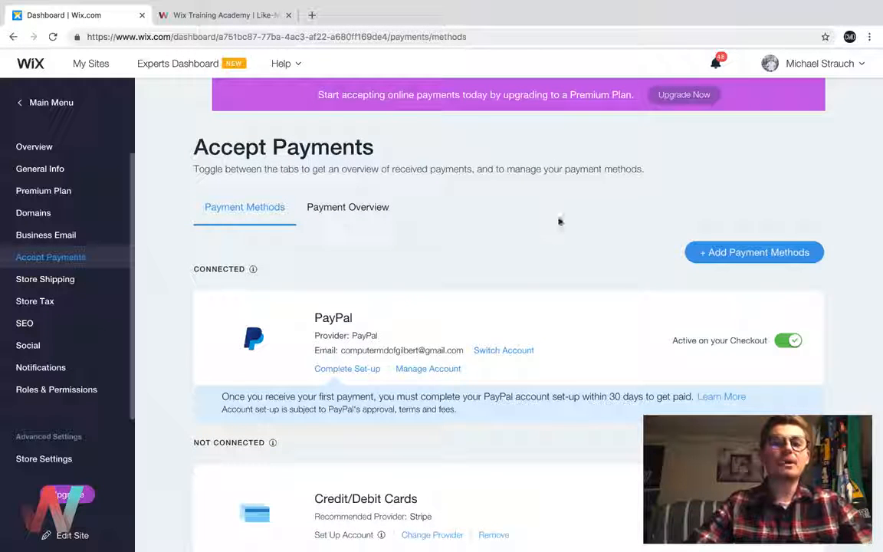
pyautogui.click(672, 96)
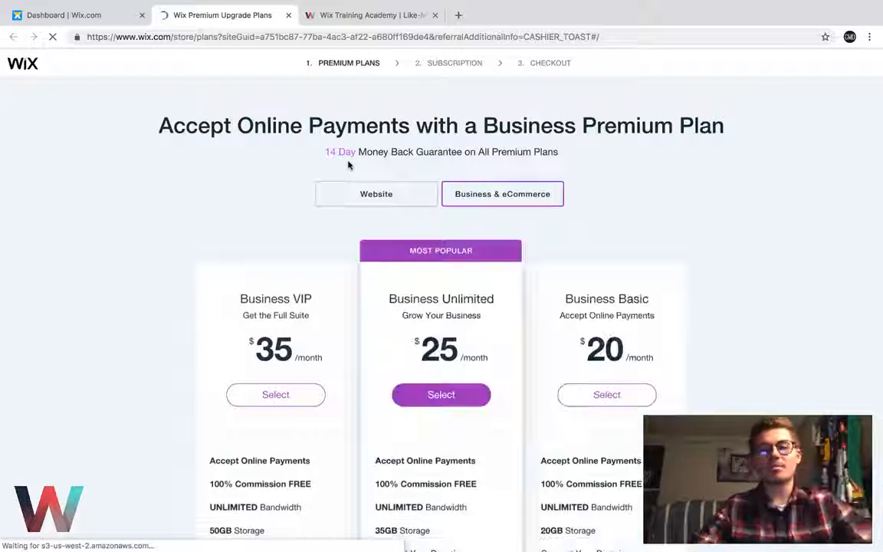
pyautogui.scroll(-1, 193, 237)
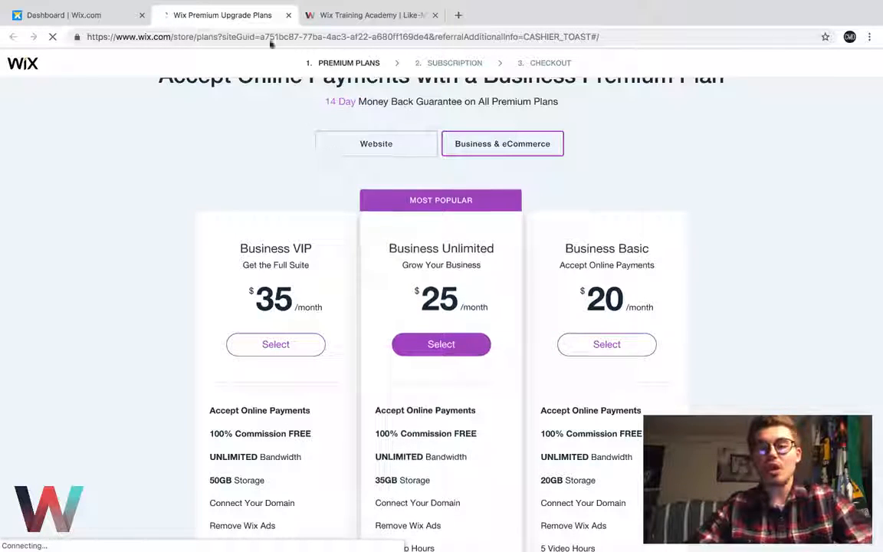
pyautogui.click(288, 15)
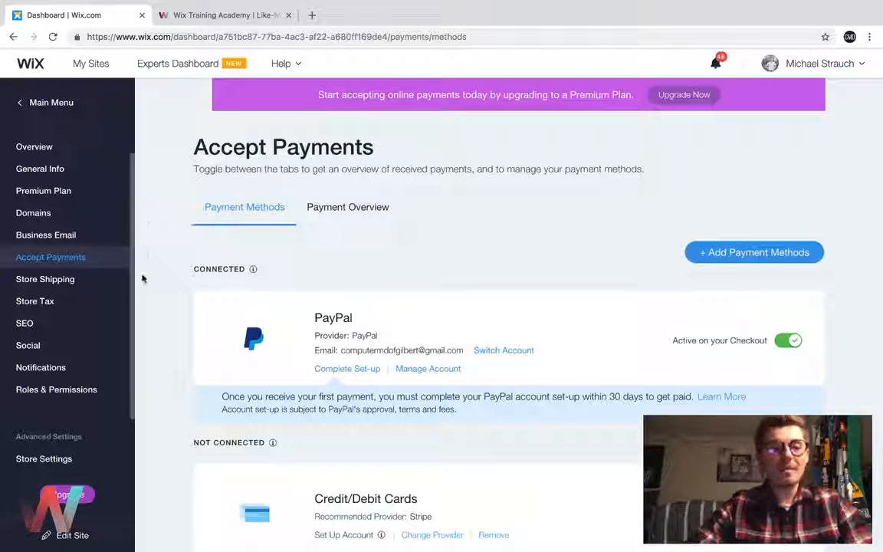
# Step: Start a new shipping region in the store's shipping settings
pyautogui.click(74, 309)
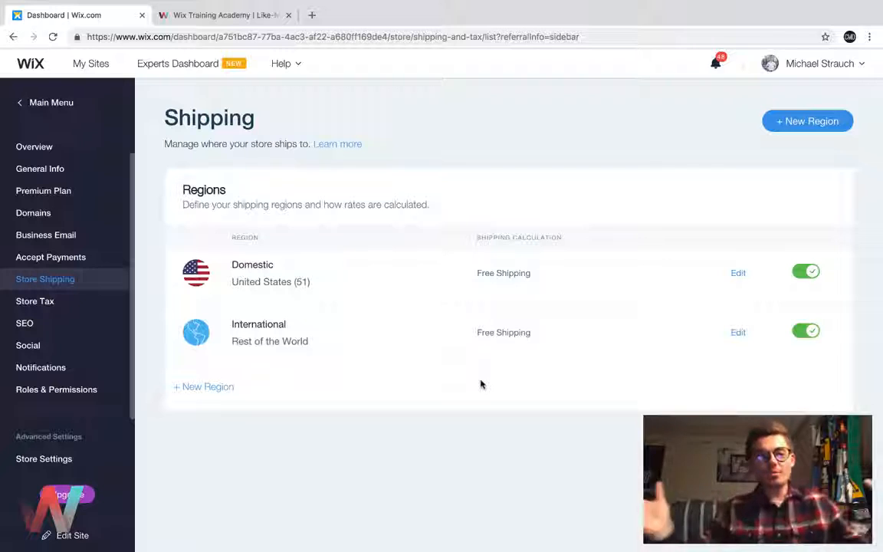
pyautogui.click(193, 391)
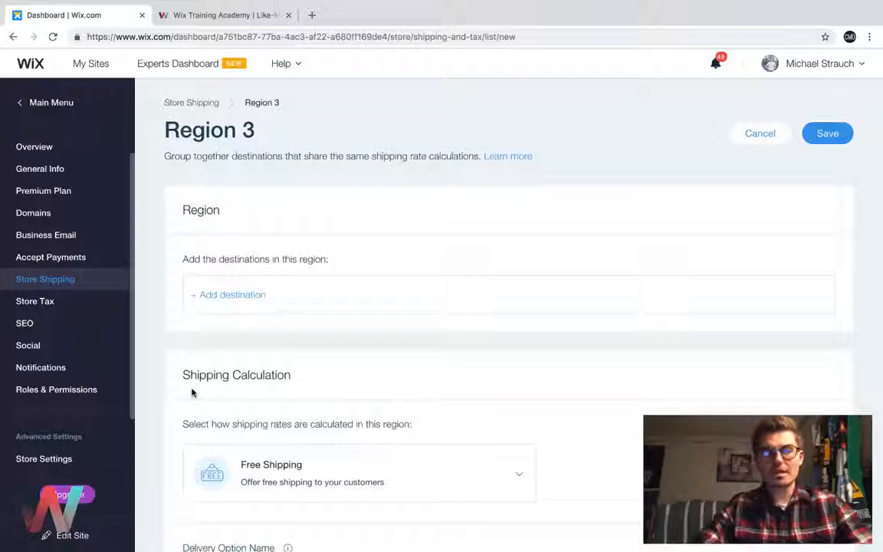
pyautogui.scroll(-1, 328, 333)
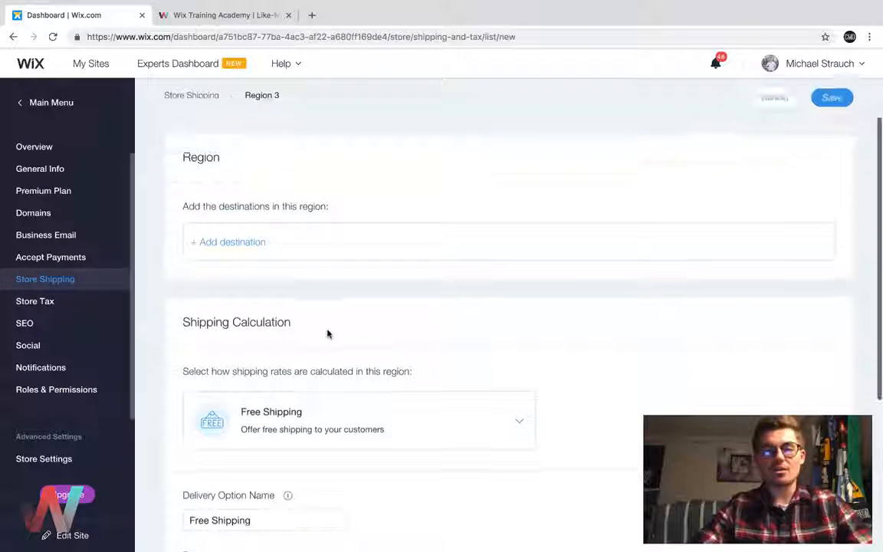
# Step: Add Canada and Mexico as destinations of the new shipping region
pyautogui.click(229, 245)
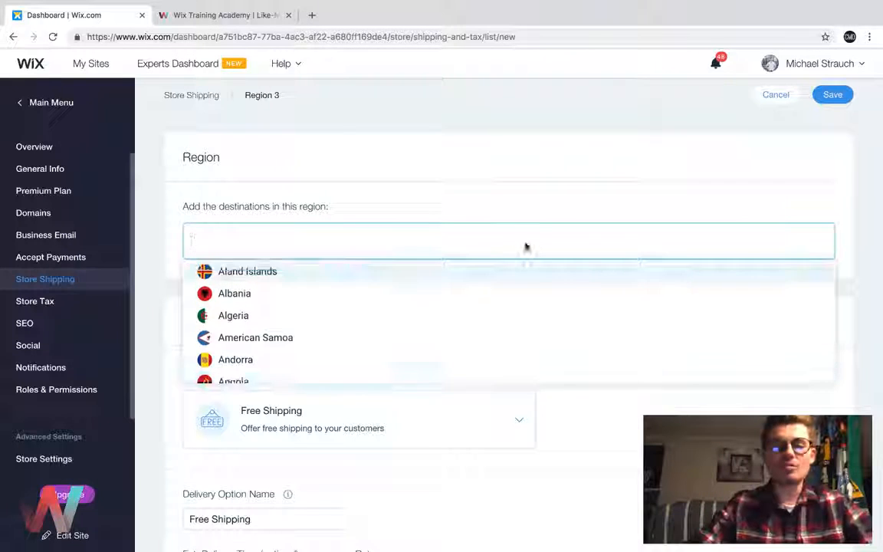
pyautogui.write('Cana')
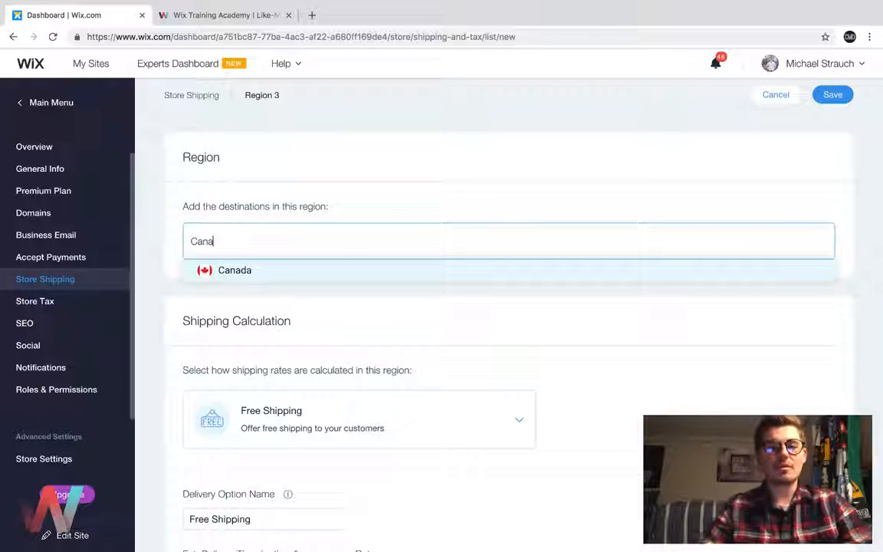
pyautogui.click(252, 271)
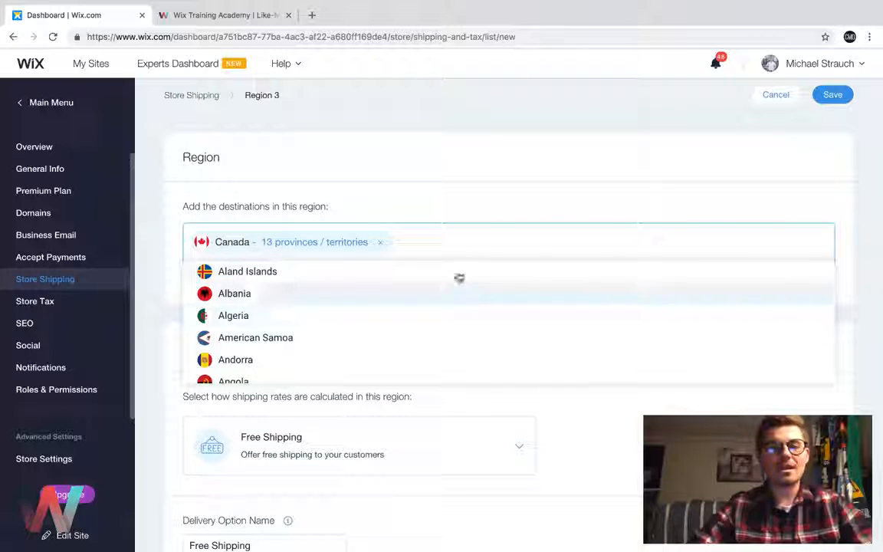
pyautogui.click(445, 243)
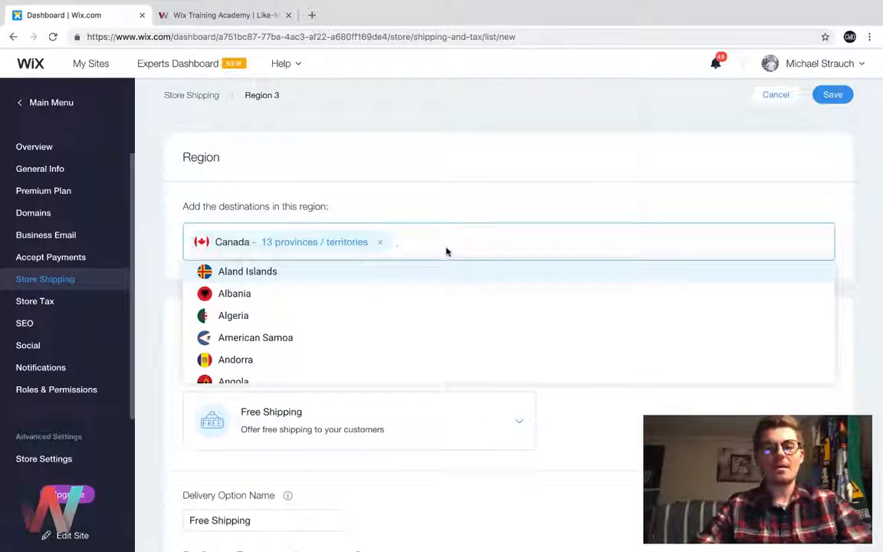
pyautogui.write('Mexic')
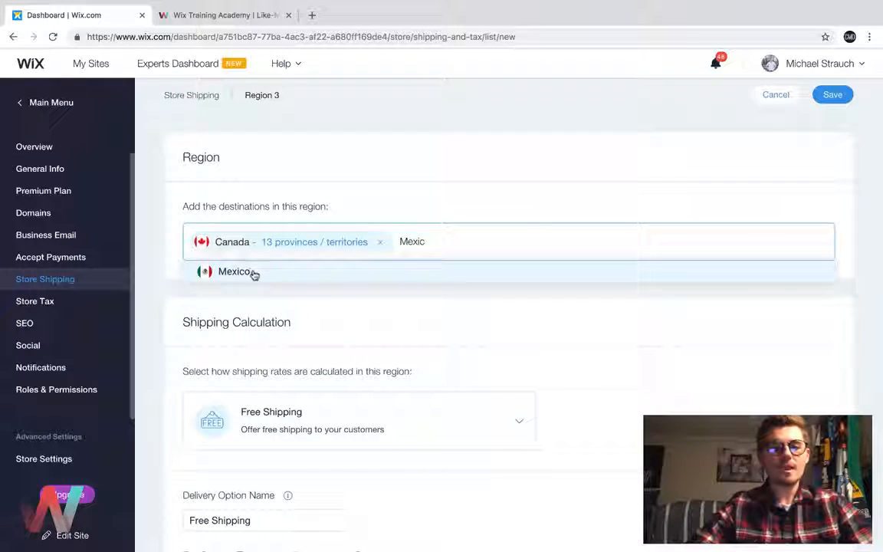
pyautogui.click(252, 275)
pyautogui.click(475, 399)
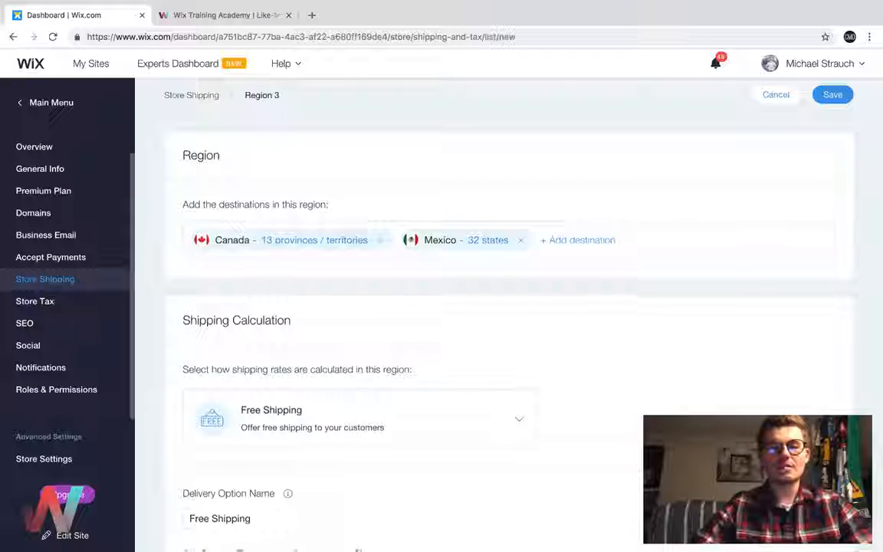
# Step: Set the new region's shipping calculation to Rate By Weight
pyautogui.scroll(-3, 475, 345)
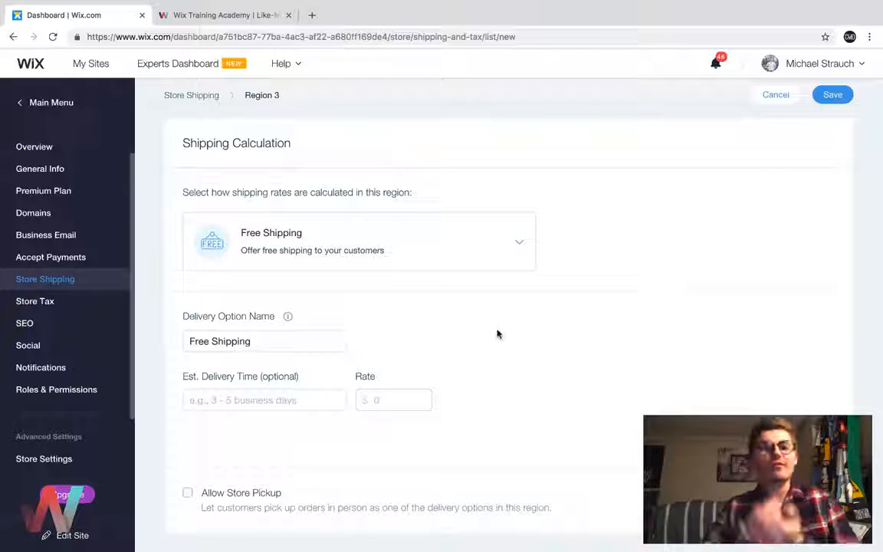
pyautogui.click(470, 248)
pyautogui.scroll(-1, 470, 269)
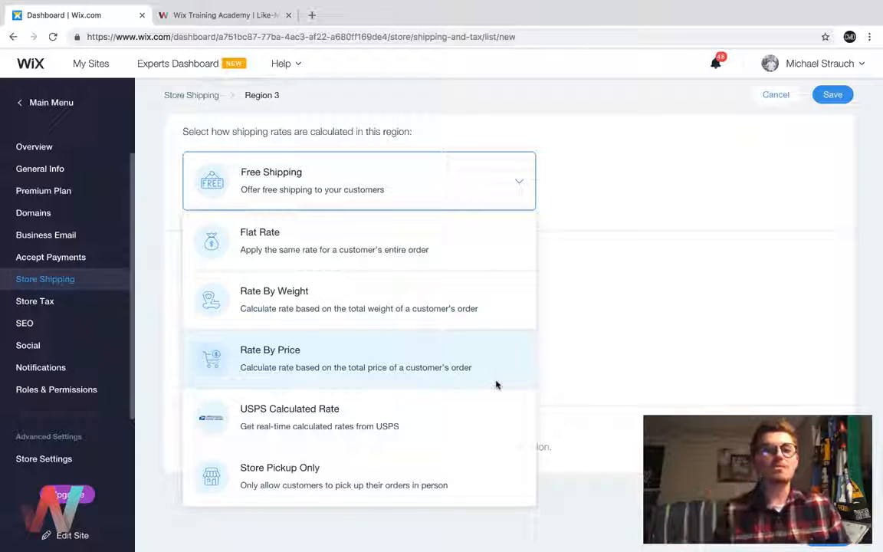
pyautogui.click(456, 303)
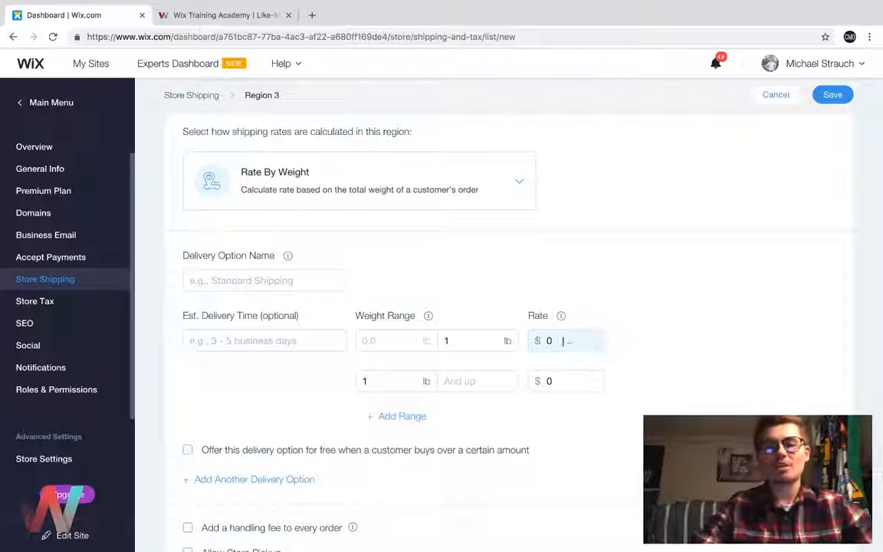
# Step: Name the weight-based delivery option Standard Shipping and look over its delivery time, weight range and fee settings
pyautogui.click(274, 284)
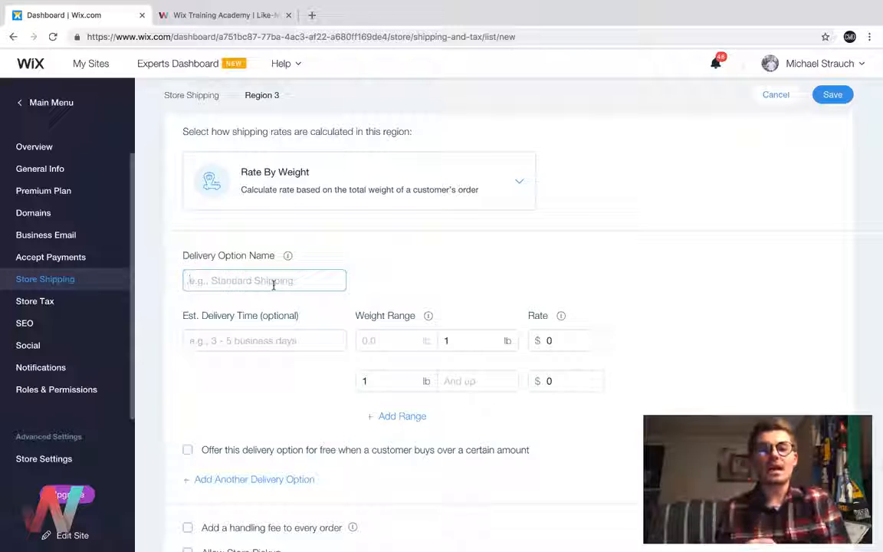
pyautogui.write('Standard')
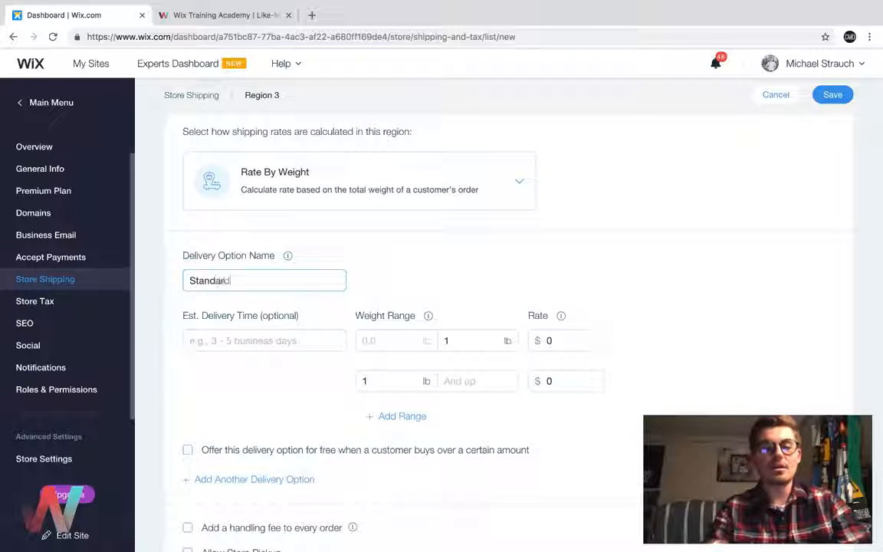
pyautogui.write(' Shippi')
pyautogui.press('BackSpace')
pyautogui.press('BackSpace')
pyautogui.press('BackSpace')
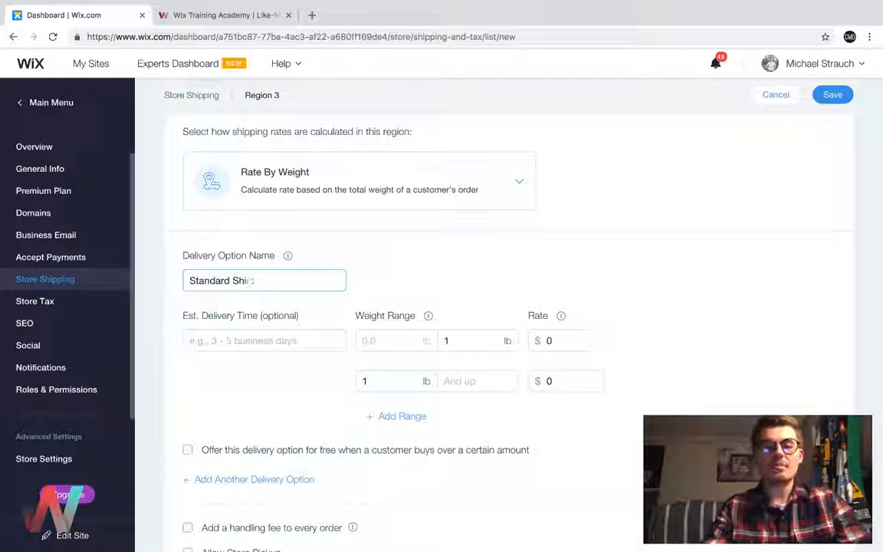
pyautogui.write('pping')
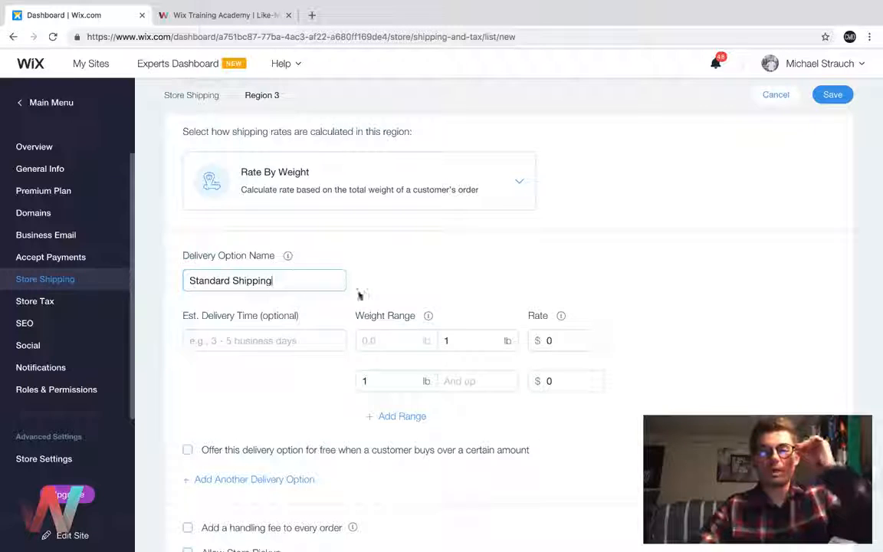
pyautogui.click(264, 340)
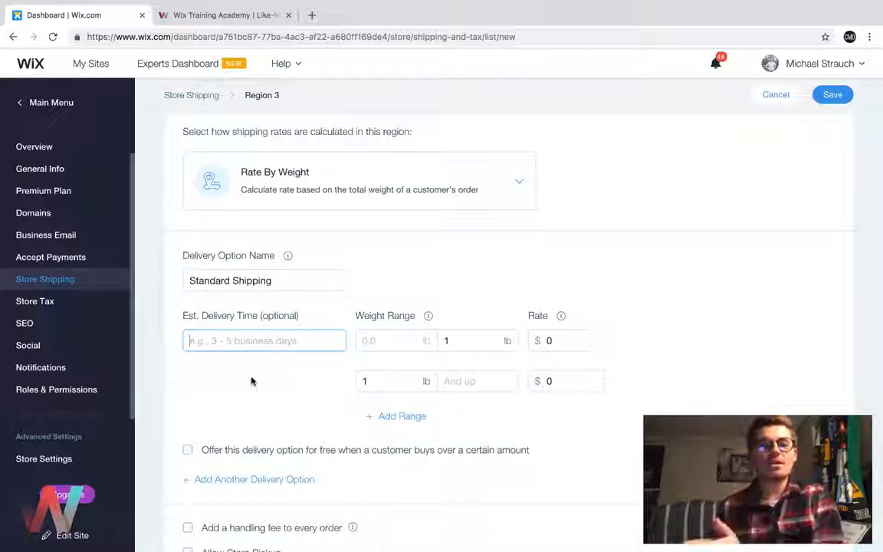
pyautogui.scroll(-1, 251, 380)
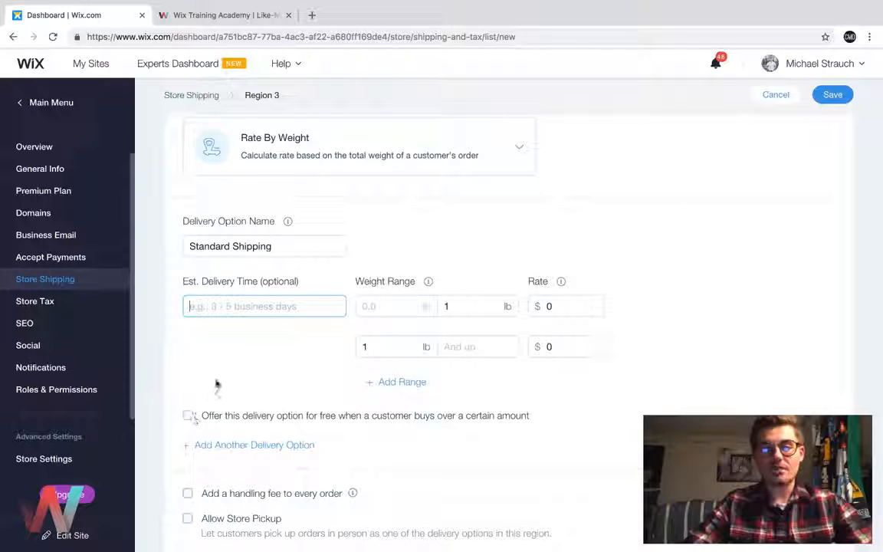
pyautogui.scroll(1, 298, 299)
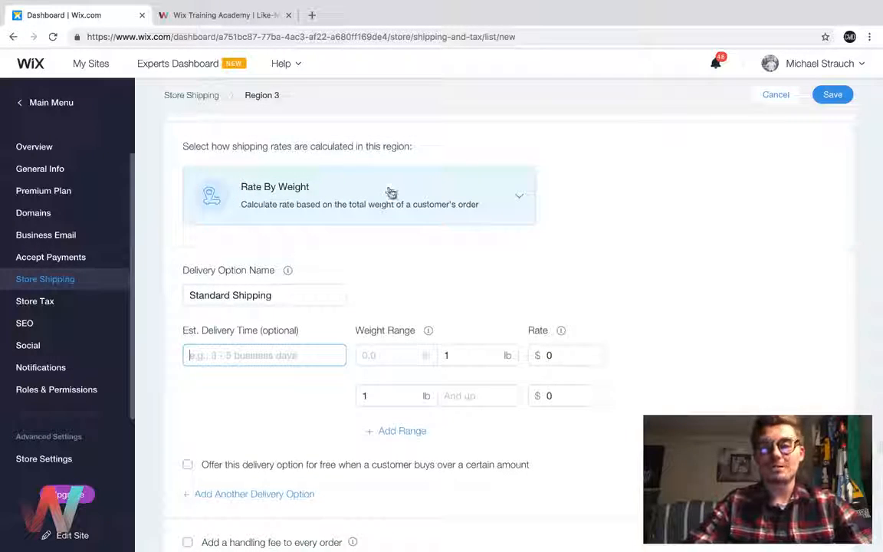
# Step: Switch the region's shipping calculation to Rate By Price and look over its price range and rate settings
pyautogui.click(387, 196)
pyautogui.click(320, 365)
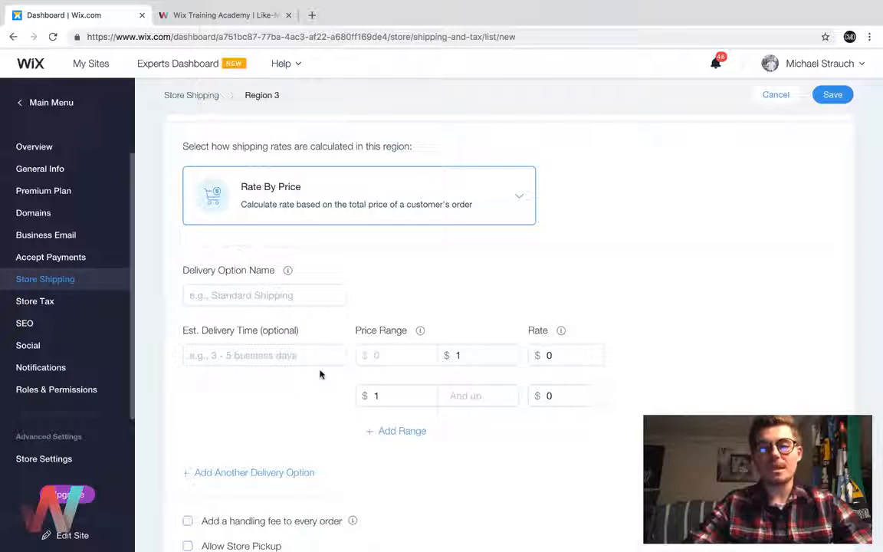
pyautogui.click(475, 355)
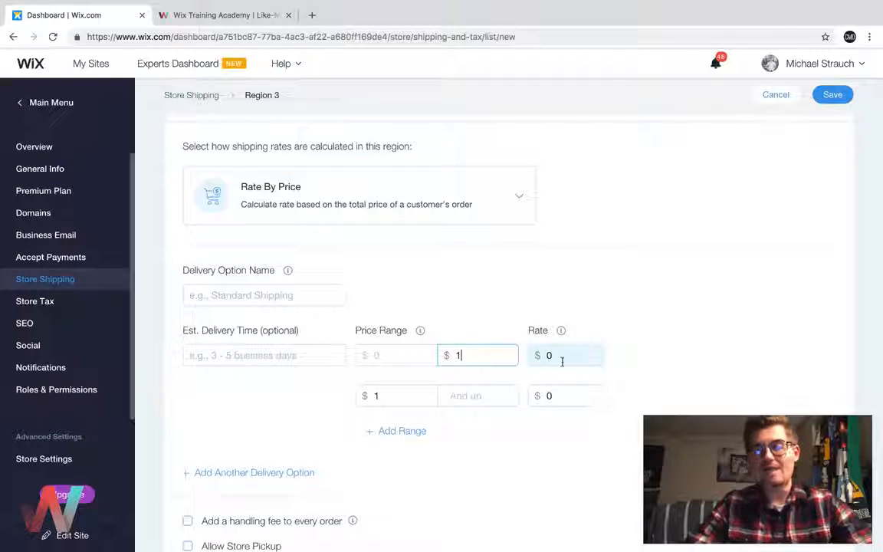
pyautogui.scroll(-2, 489, 449)
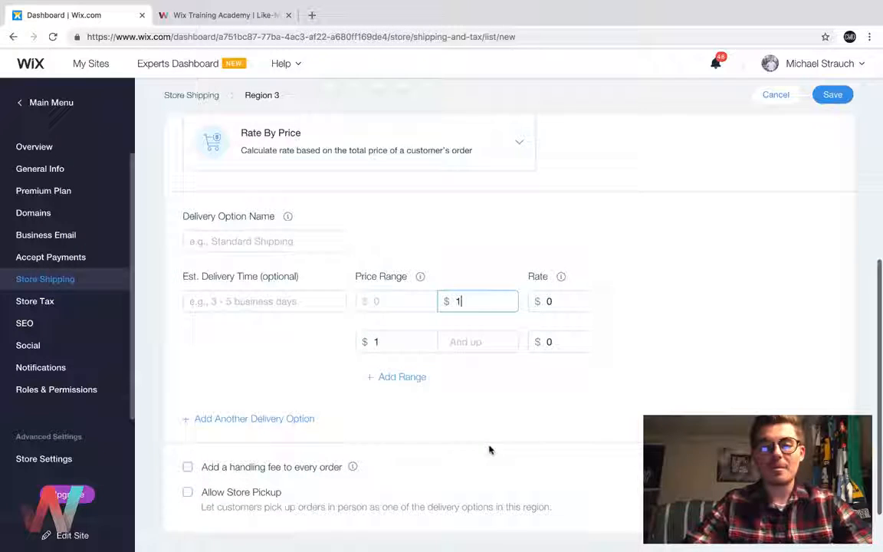
pyautogui.scroll(2, 378, 223)
# Step: Switch the region's shipping calculation to USPS Calculated Rate and look over its mail service and package type options
pyautogui.click(387, 217)
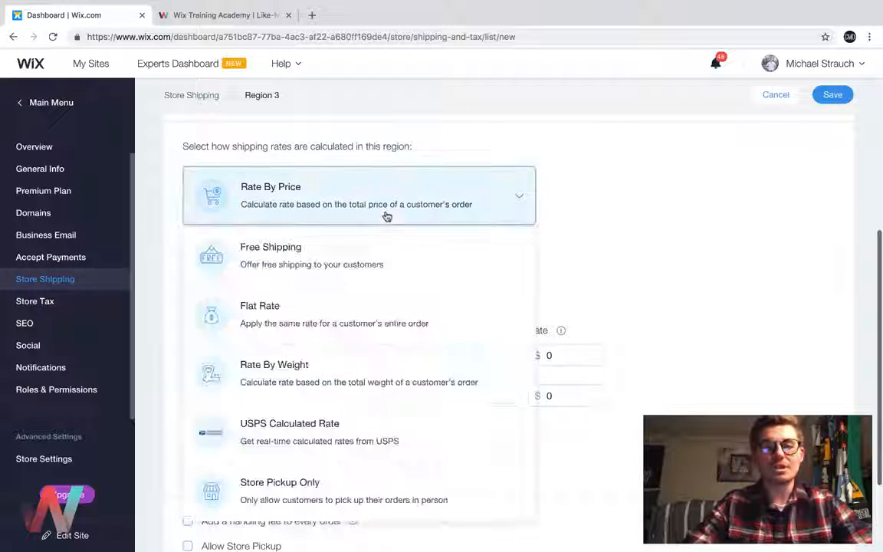
pyautogui.click(351, 443)
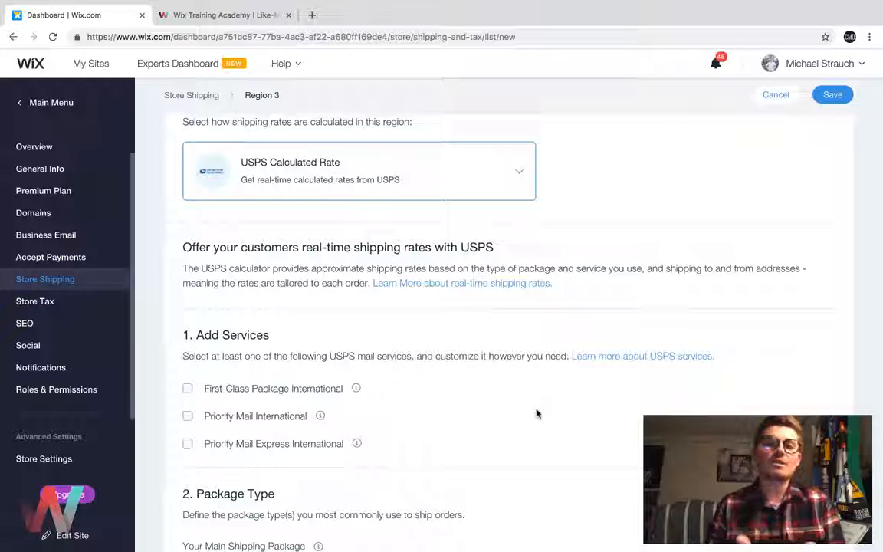
pyautogui.scroll(-1, 537, 414)
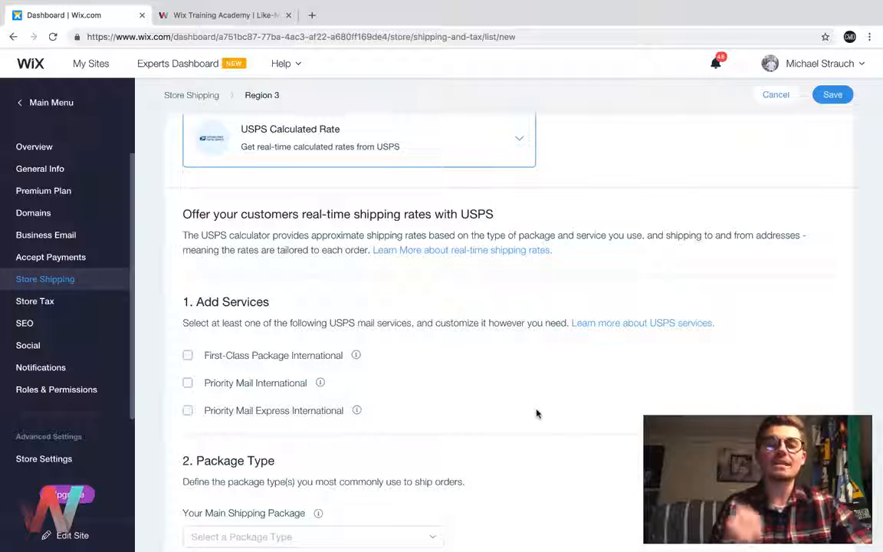
# Step: Look over the USPS mail services and the package types offered for the main shipping package
pyautogui.scroll(-2, 536, 414)
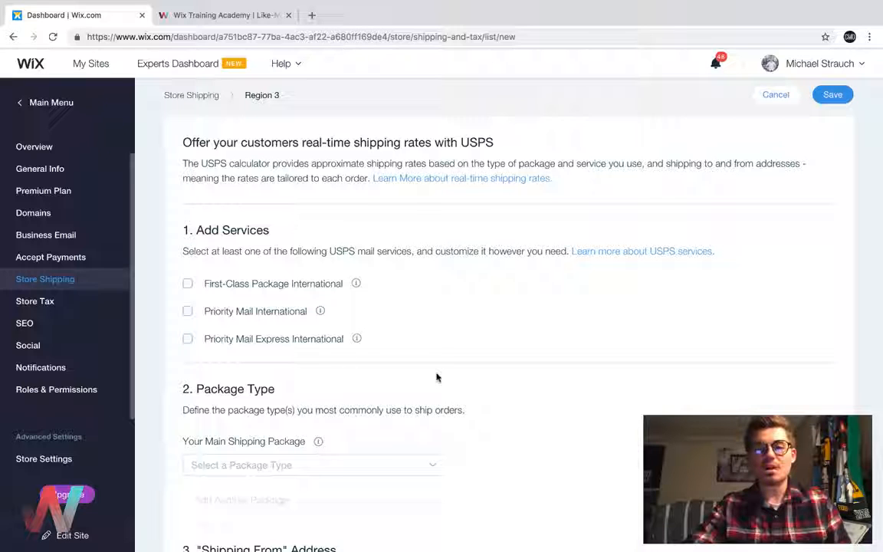
pyautogui.scroll(-1, 436, 377)
pyautogui.click(339, 436)
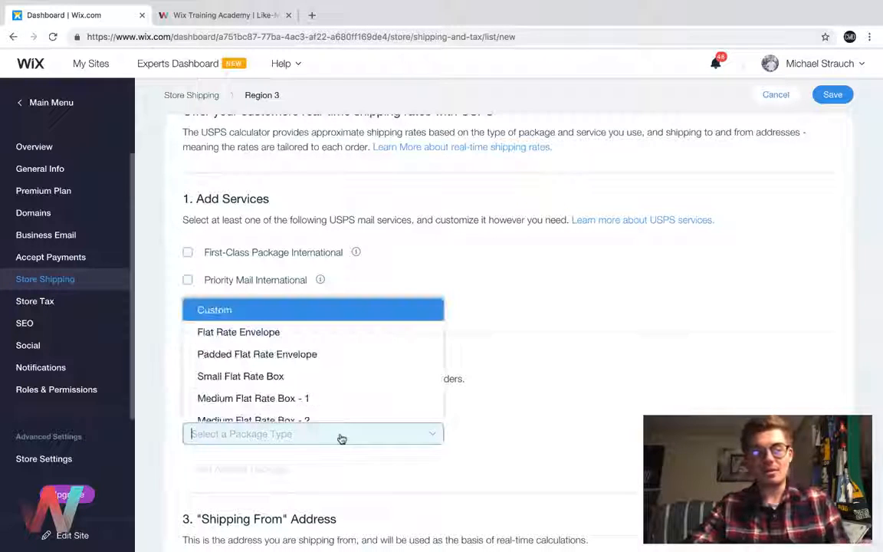
pyautogui.scroll(-1, 323, 364)
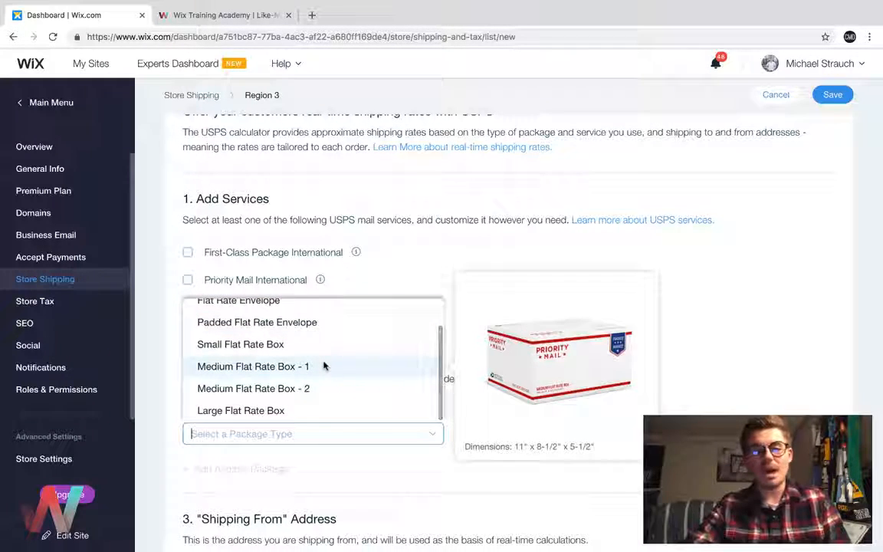
pyautogui.scroll(1, 322, 364)
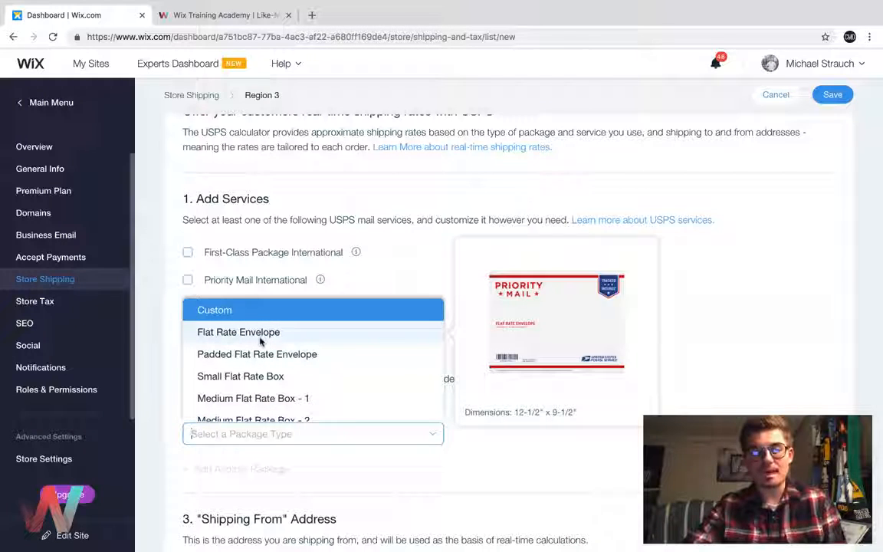
pyautogui.click(527, 418)
# Step: Examine the USPS "Shipping From" address fields, the backup weight and rate settings, and the store pickup option
pyautogui.scroll(-4, 459, 481)
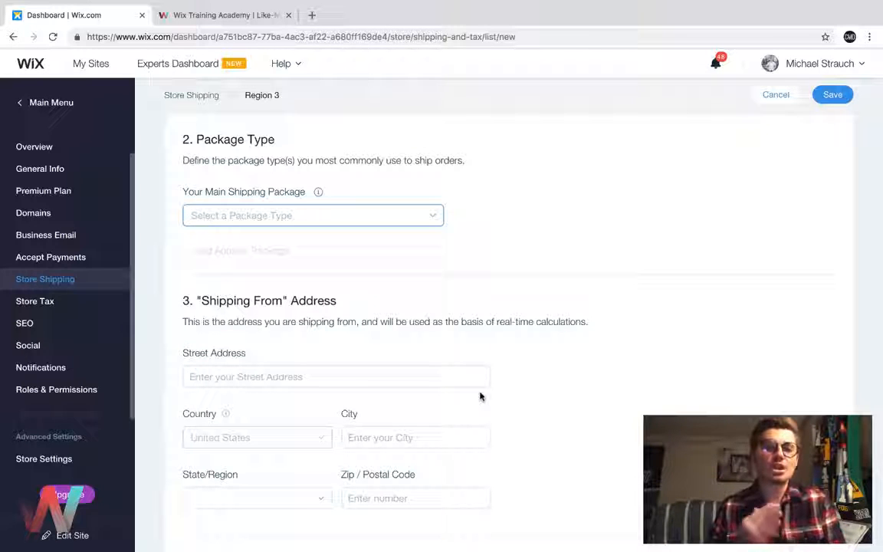
pyautogui.scroll(-1, 480, 394)
pyautogui.scroll(-4, 480, 393)
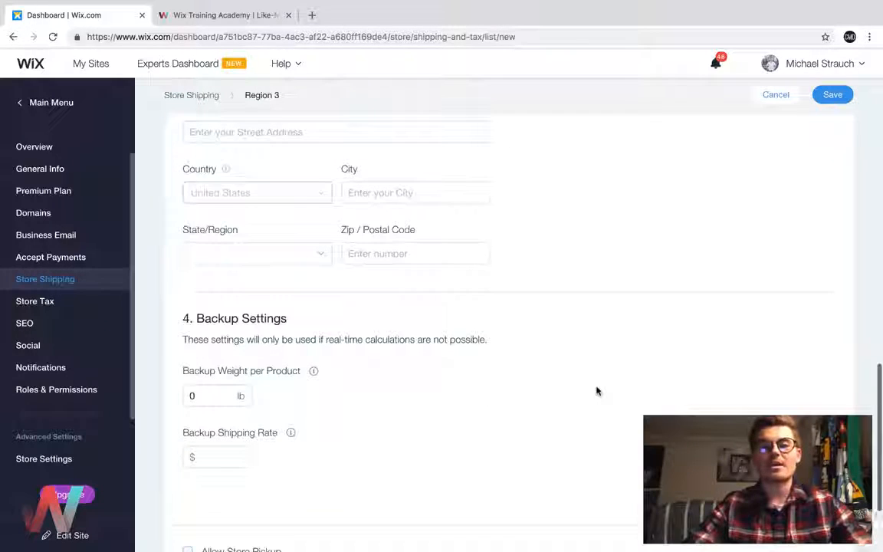
pyautogui.scroll(-1, 594, 390)
pyautogui.moveTo(314, 273)
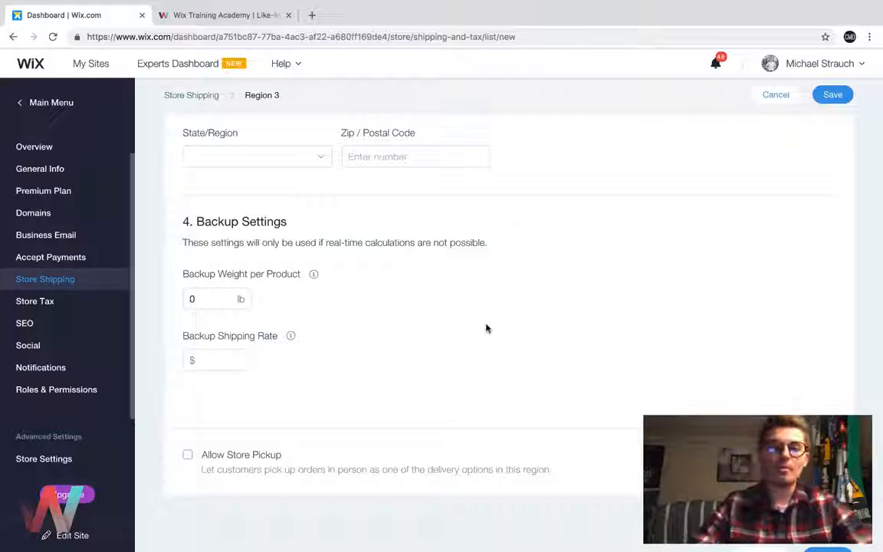
pyautogui.scroll(7, 486, 328)
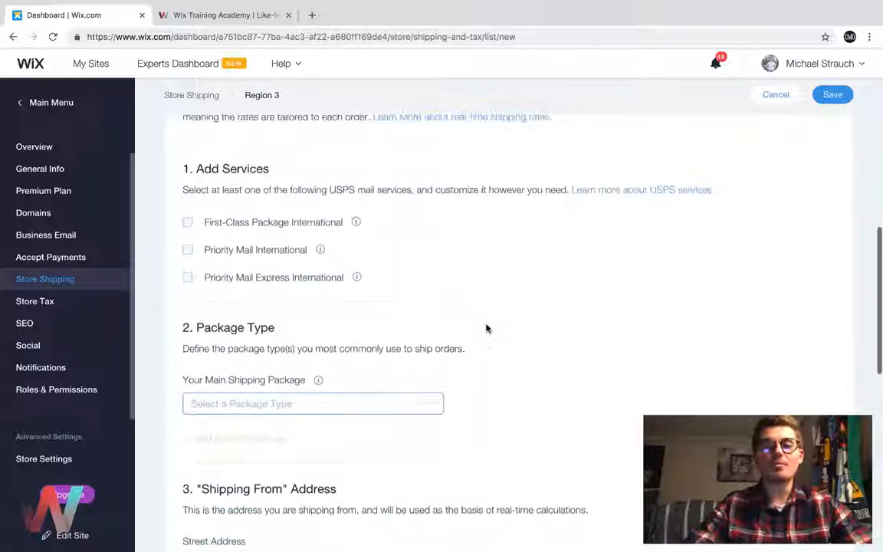
pyautogui.scroll(1, 486, 328)
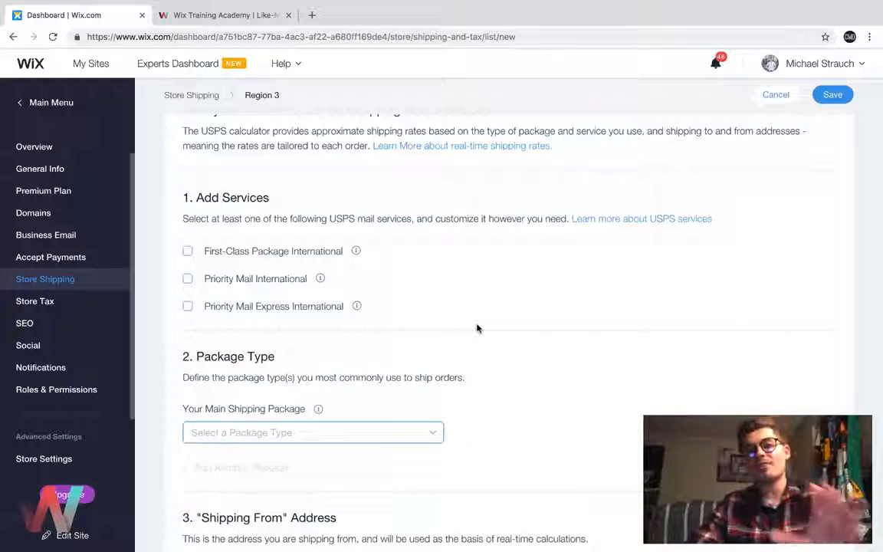
pyautogui.scroll(-5, 477, 328)
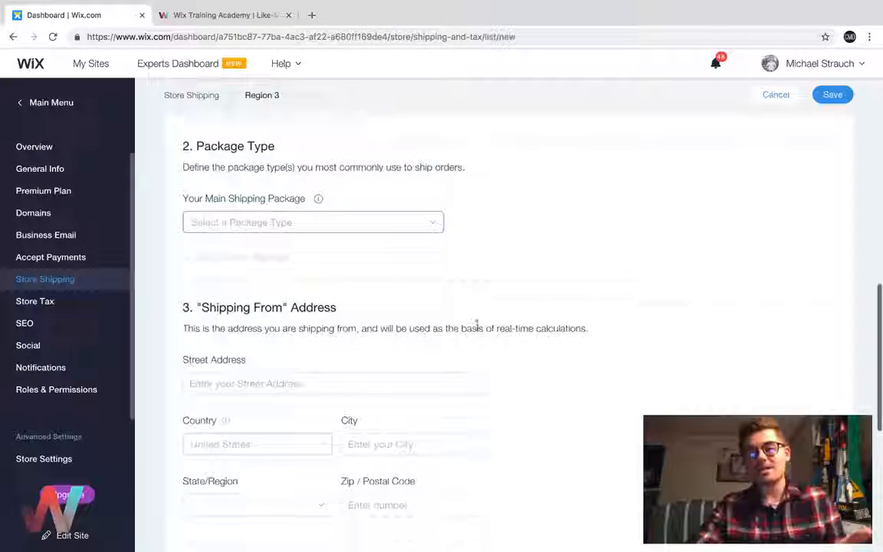
pyautogui.scroll(-4, 476, 326)
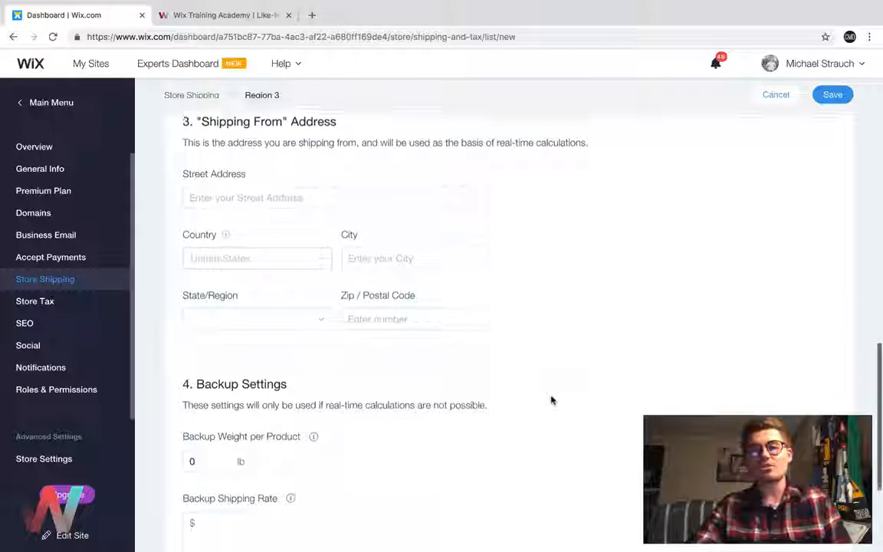
pyautogui.scroll(-1, 551, 399)
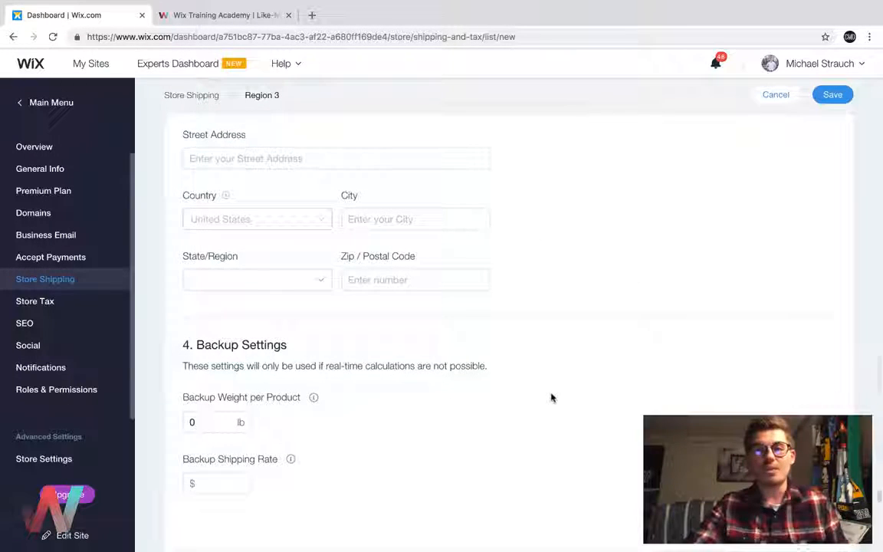
pyautogui.scroll(-3, 551, 398)
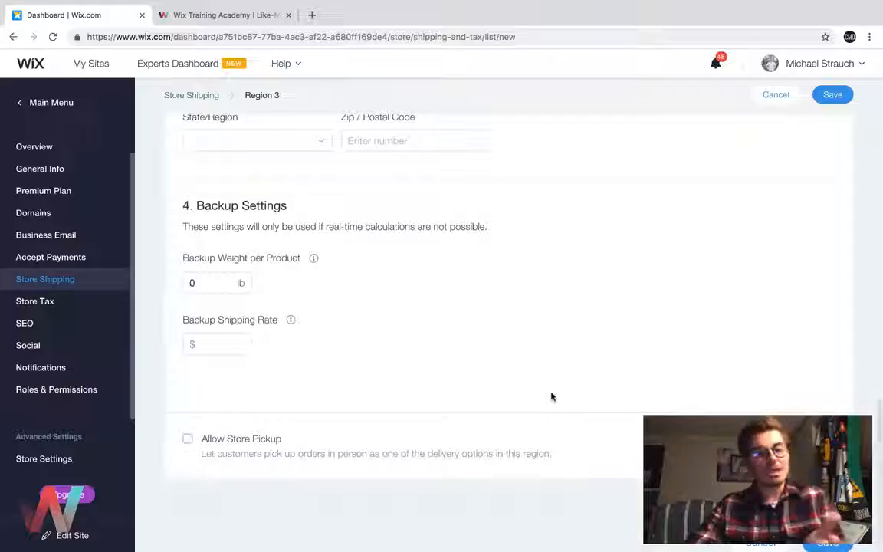
# Step: Switch the region's shipping calculation to Store Pickup Only
pyautogui.scroll(15, 551, 397)
pyautogui.scroll(-2, 552, 397)
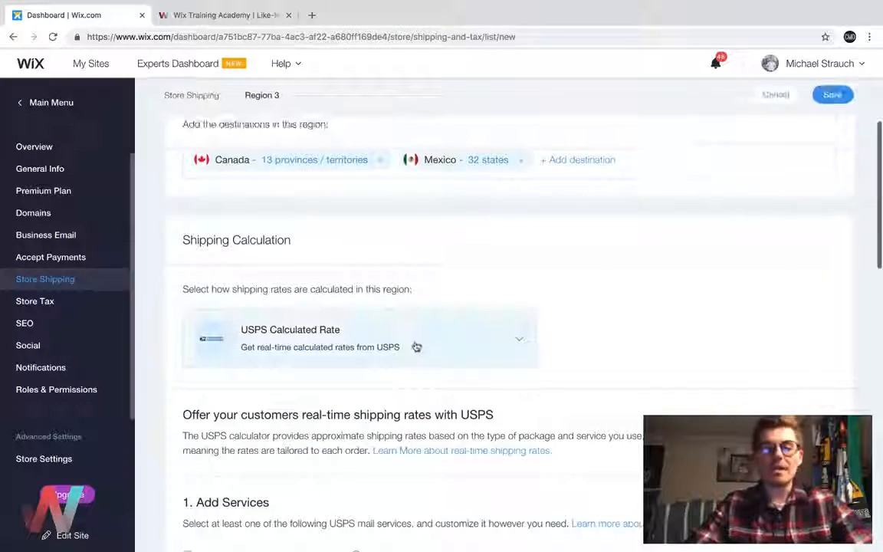
pyautogui.click(416, 347)
pyautogui.scroll(-4, 379, 461)
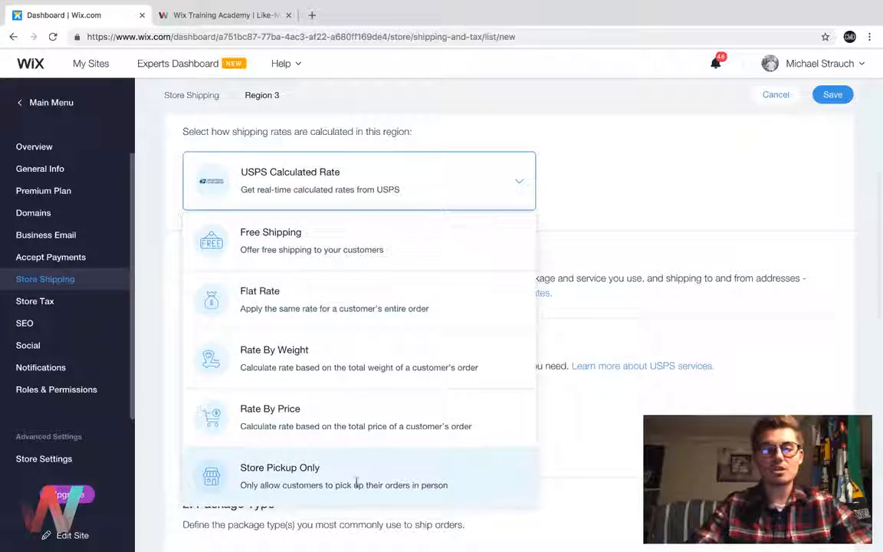
pyautogui.click(355, 482)
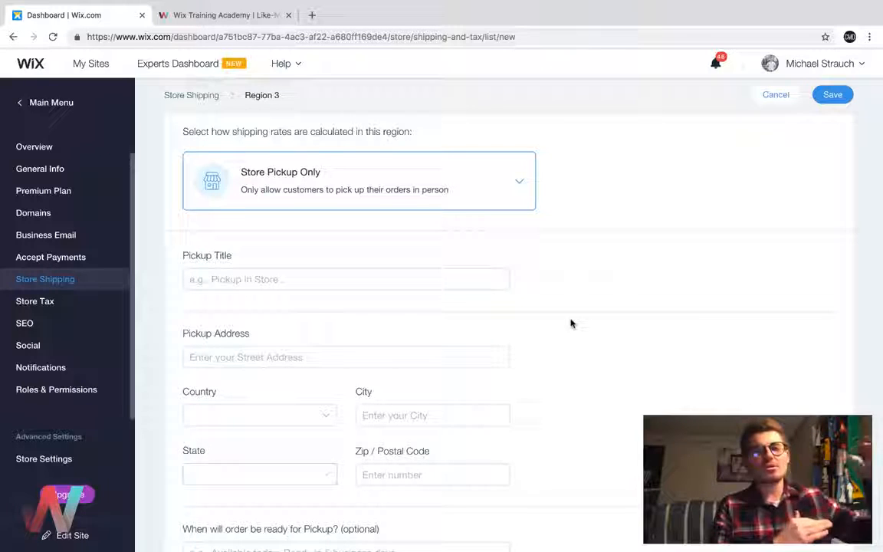
# Step: Switch the region's shipping calculation to Flat Rate
pyautogui.click(488, 193)
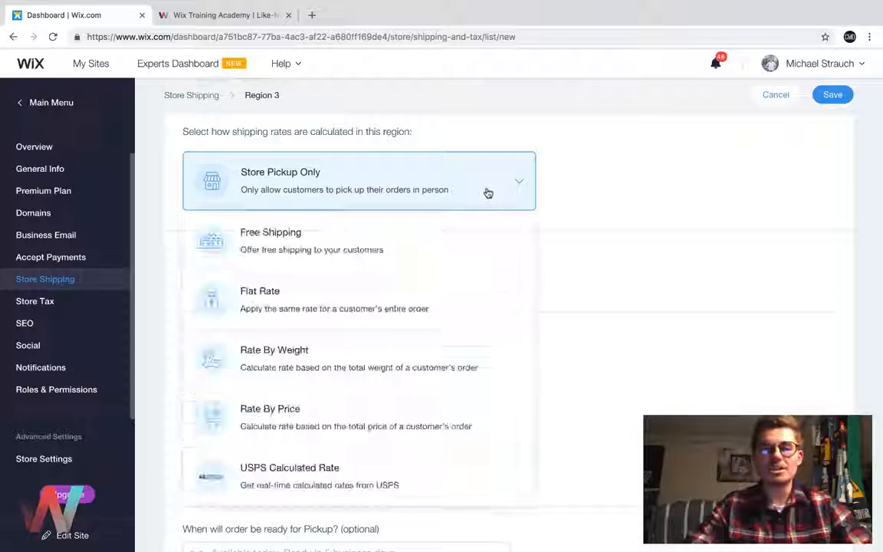
pyautogui.click(459, 316)
pyautogui.scroll(-2, 537, 345)
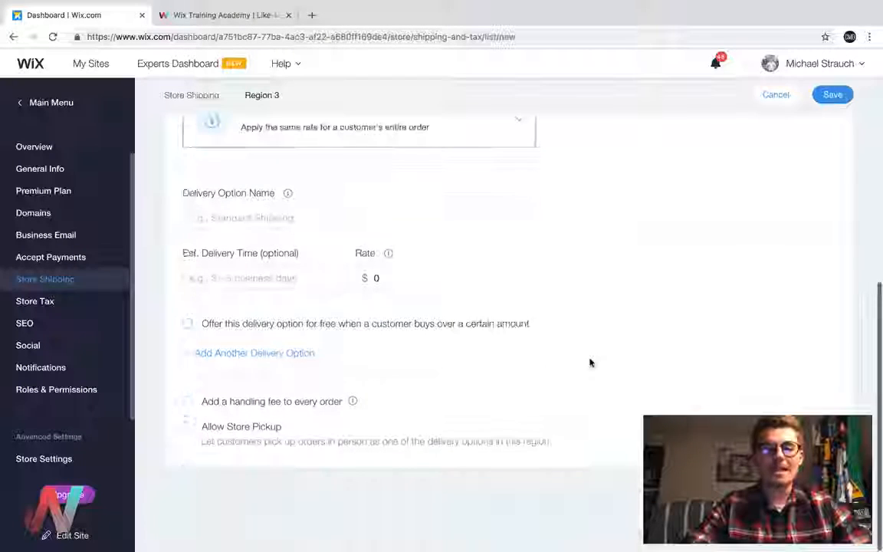
# Step: Offer the flat-rate delivery option for free when a customer buys over $50
pyautogui.click(188, 326)
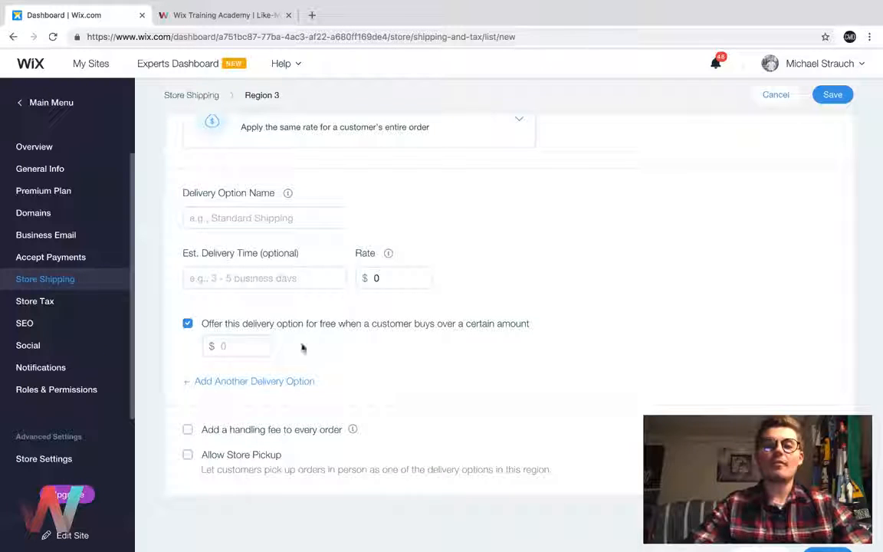
pyautogui.click(258, 345)
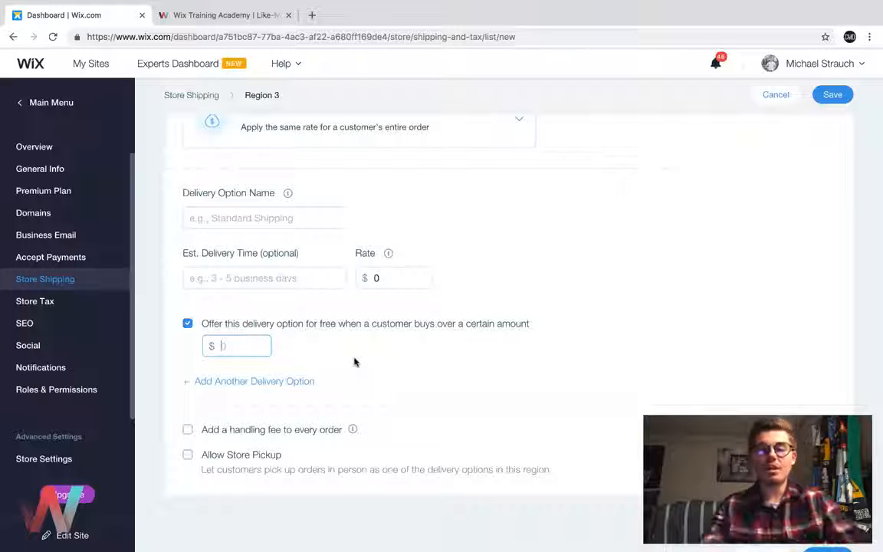
pyautogui.write('50')
pyautogui.click(418, 355)
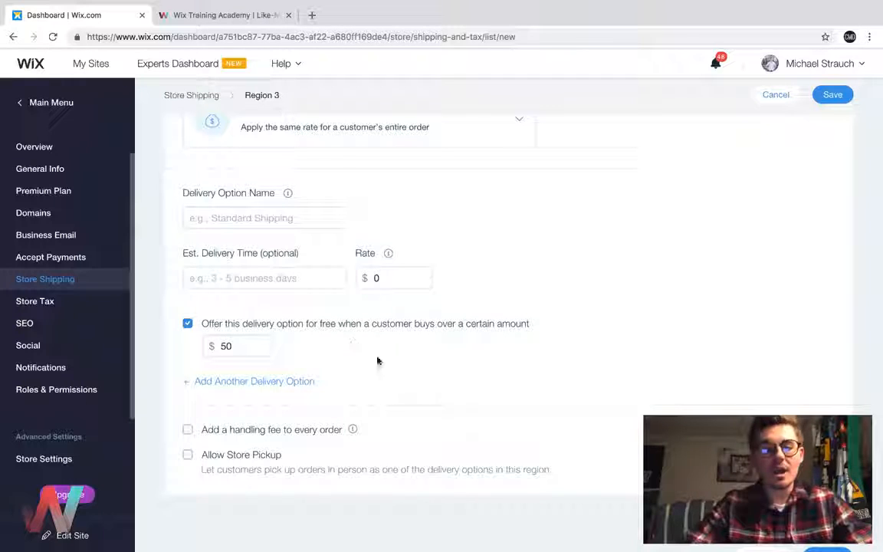
# Step: Try out the option that adds a handling fee to every order in this region
pyautogui.click(188, 432)
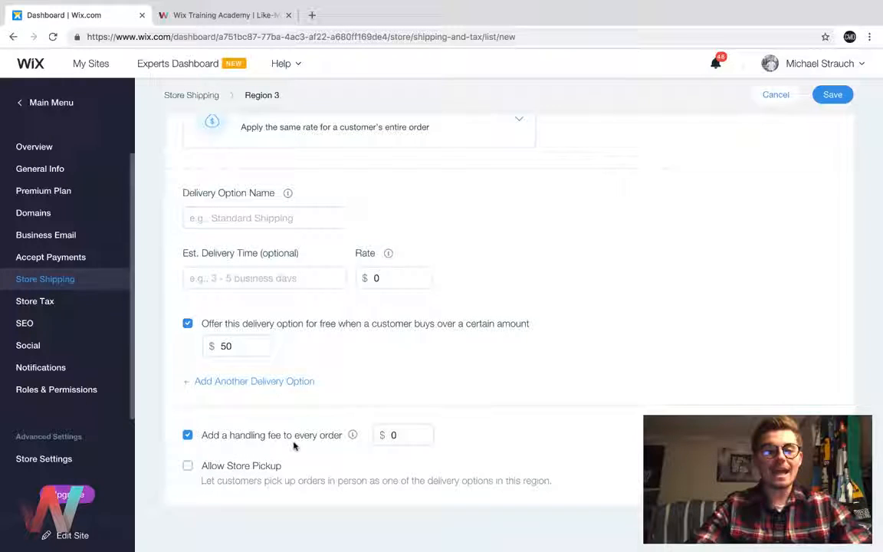
pyautogui.click(406, 434)
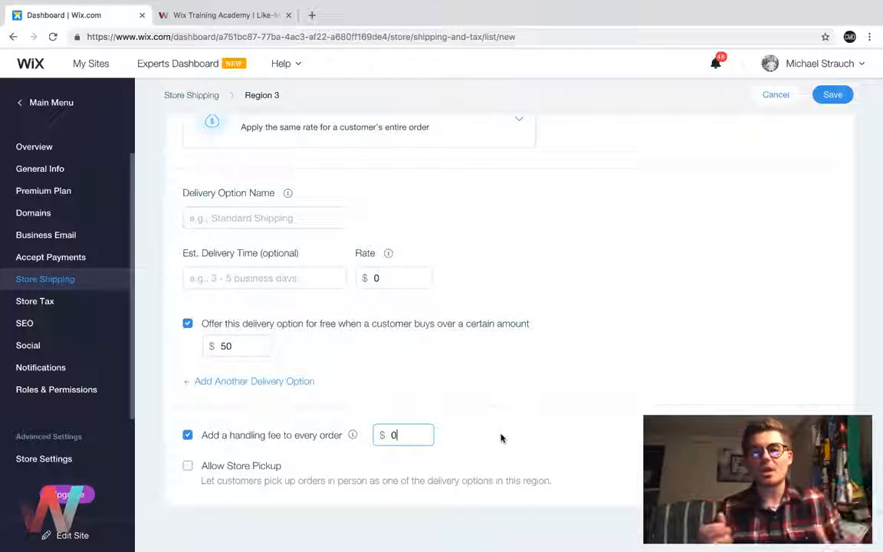
pyautogui.click(188, 434)
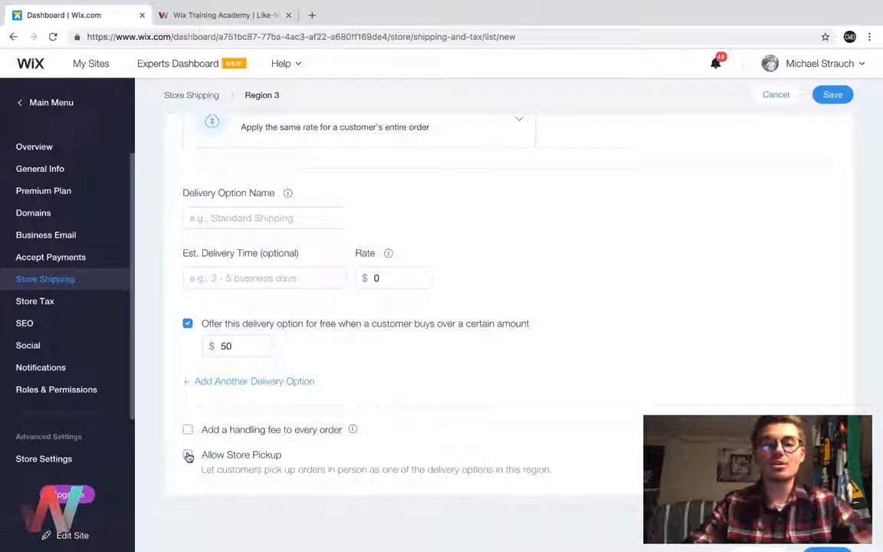
# Step: Leave the new region without saving, discarding its changes, and return to the shipping regions list
pyautogui.click(44, 304)
pyautogui.click(536, 337)
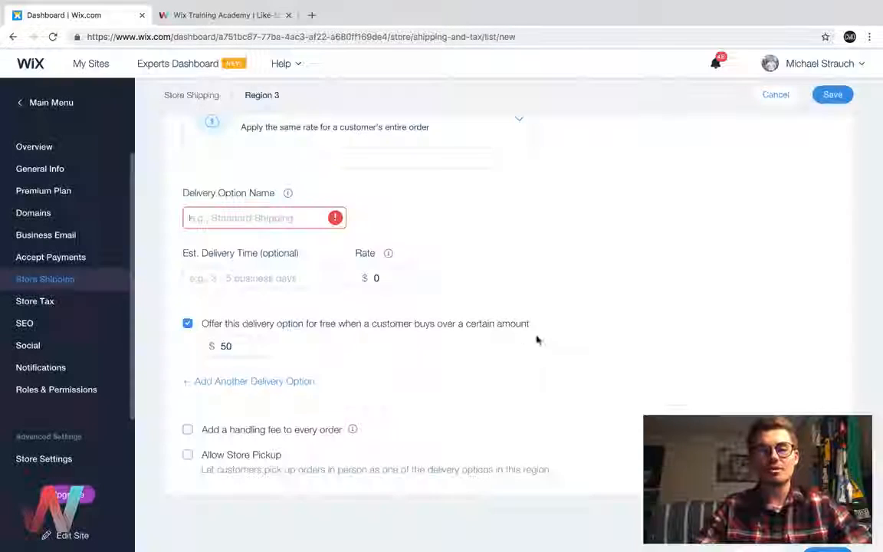
pyautogui.click(775, 94)
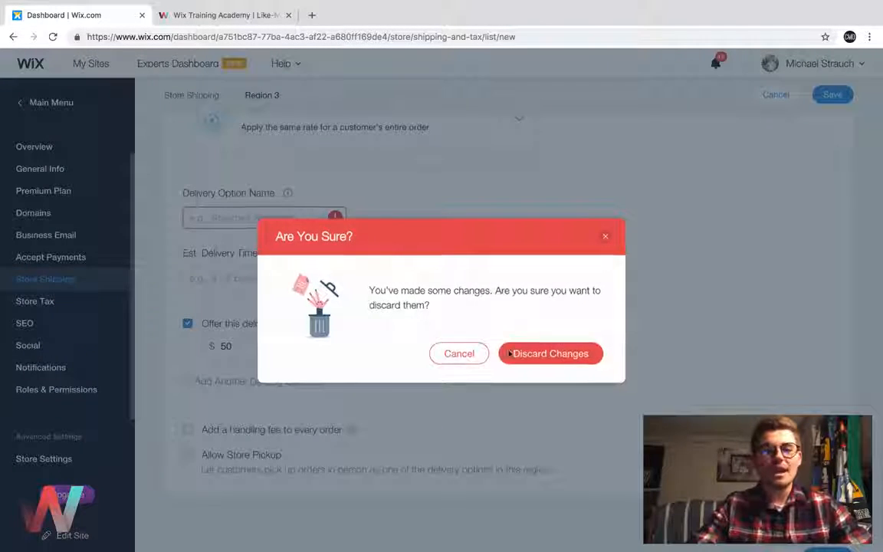
pyautogui.click(468, 352)
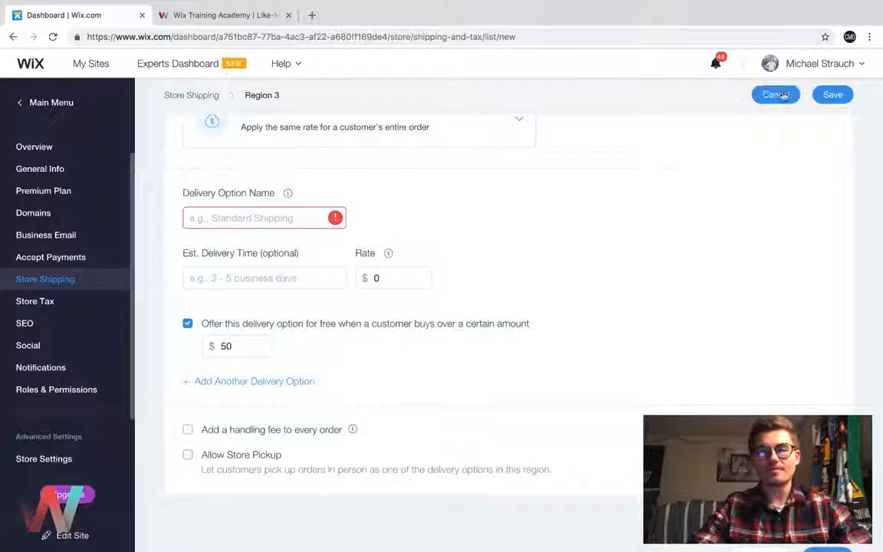
pyautogui.click(777, 94)
pyautogui.click(553, 356)
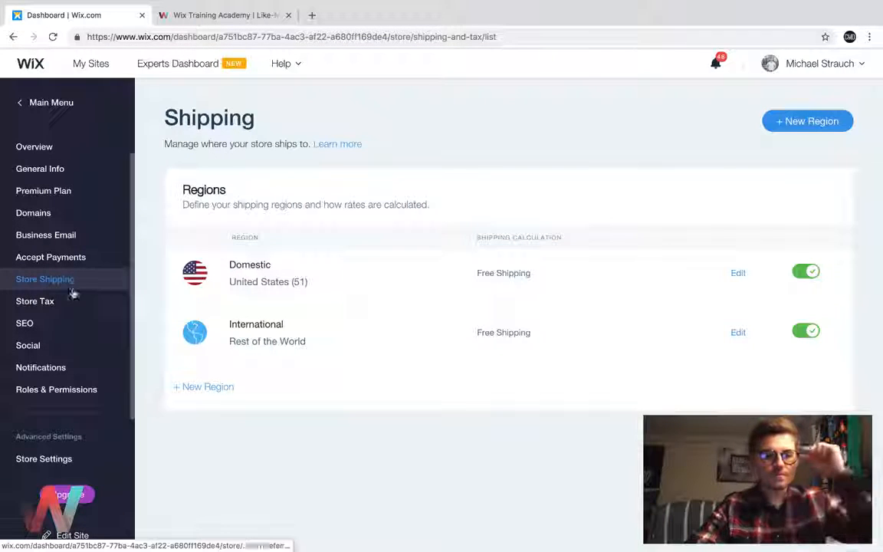
# Step: Add the United States to the store tax countries with Arizona as the state and a 3% tax rate
pyautogui.click(58, 311)
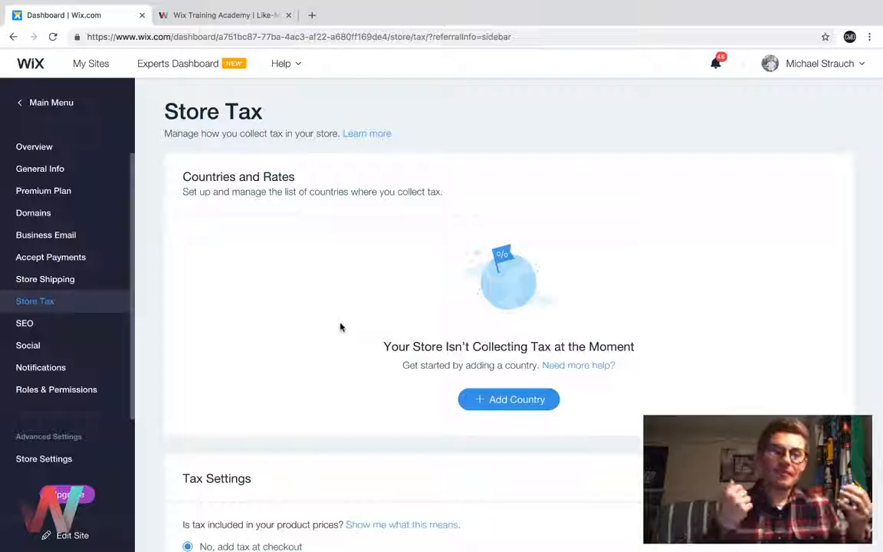
pyautogui.scroll(-2, 341, 327)
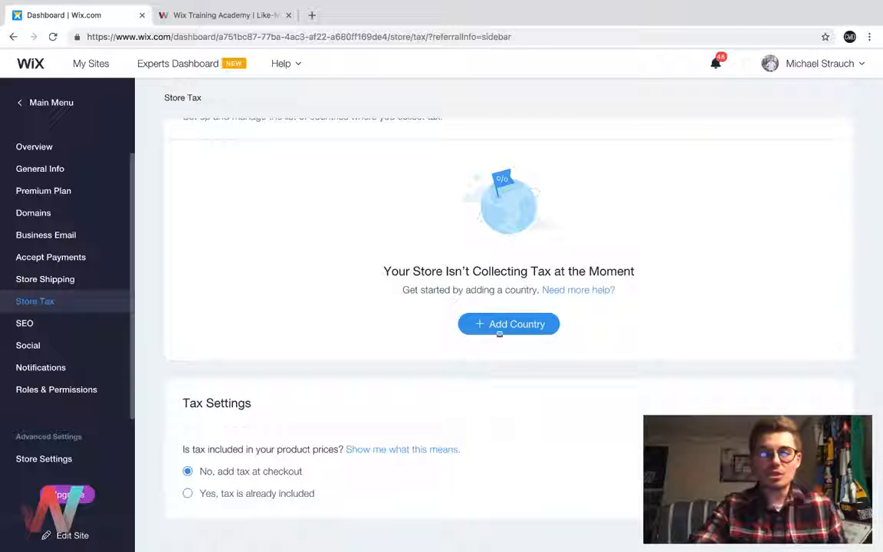
pyautogui.click(503, 325)
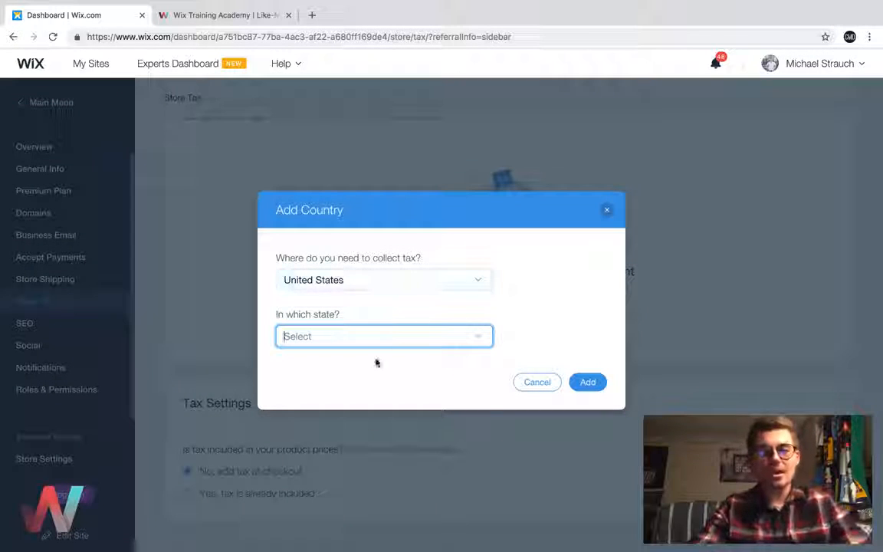
pyautogui.click(383, 338)
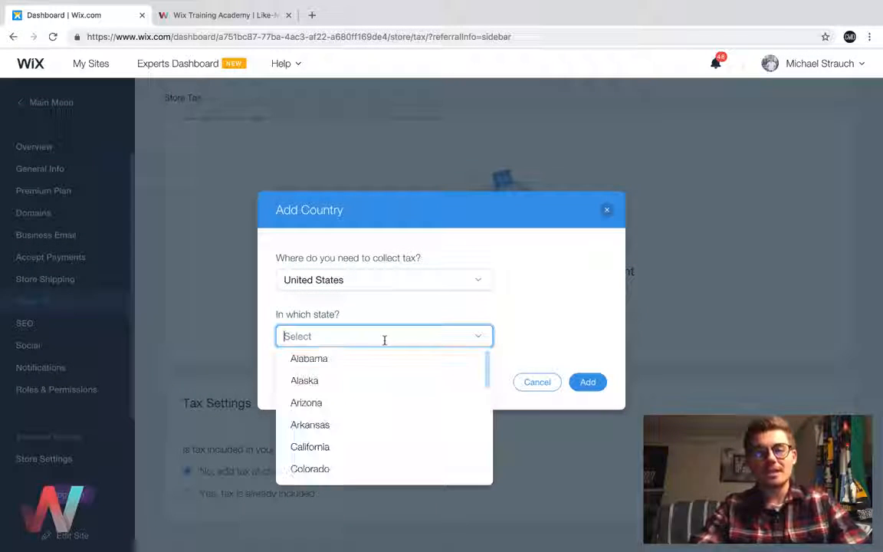
pyautogui.click(344, 402)
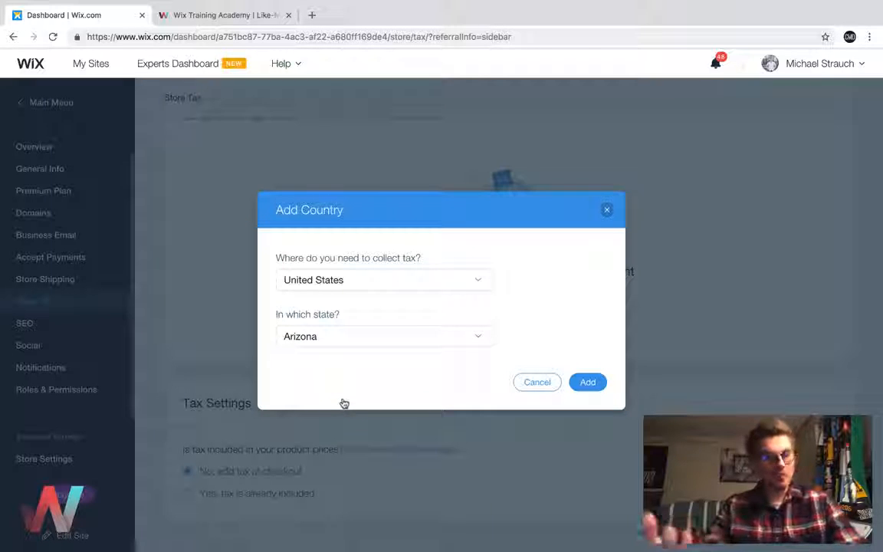
pyautogui.click(594, 382)
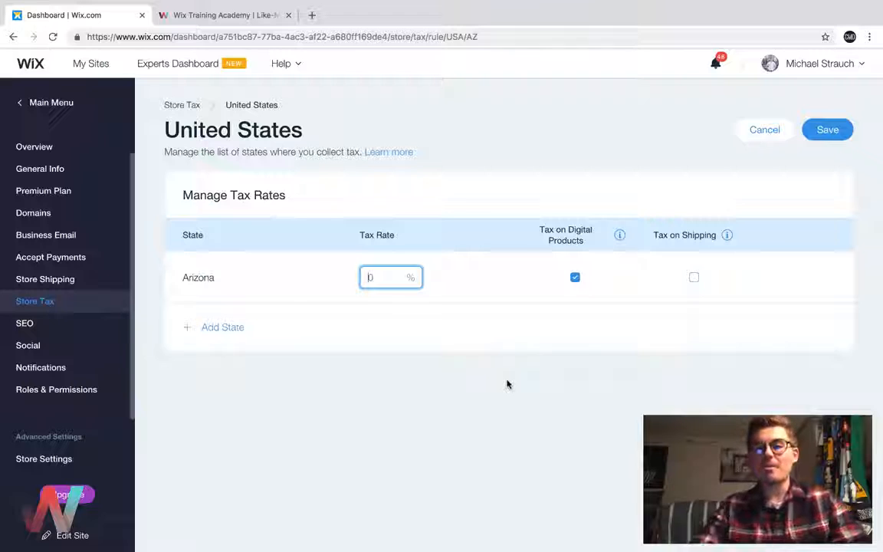
pyautogui.write('3')
pyautogui.click(564, 380)
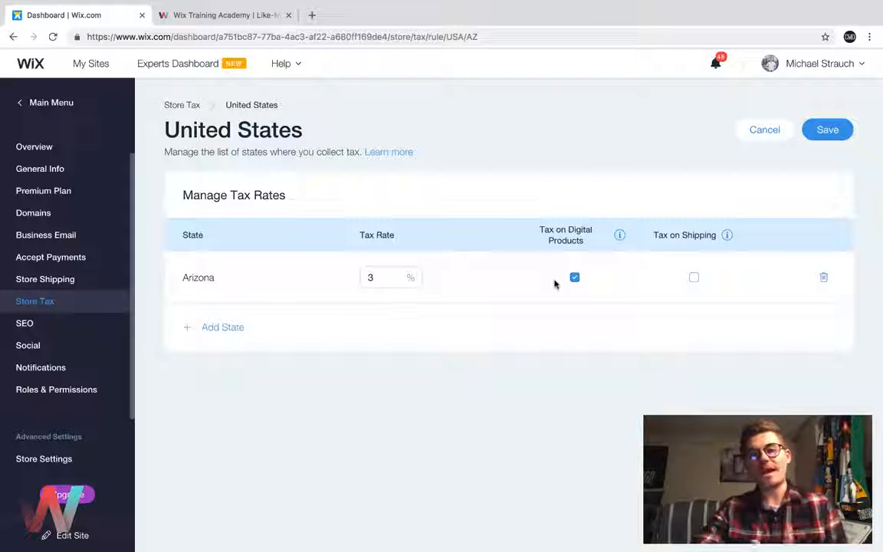
# Step: Try out the tax on shipping and tax on digital products options for Arizona, returning each to its previous setting
pyautogui.click(695, 278)
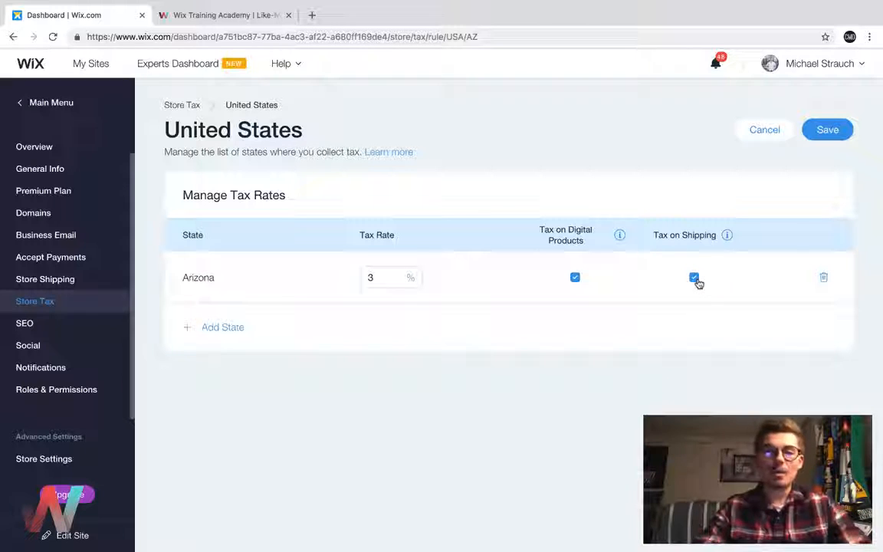
pyautogui.click(695, 278)
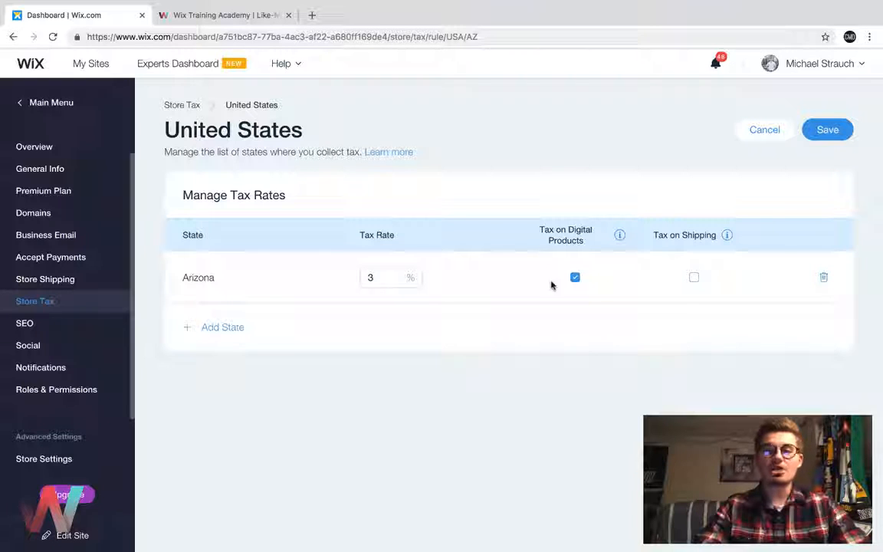
pyautogui.click(575, 277)
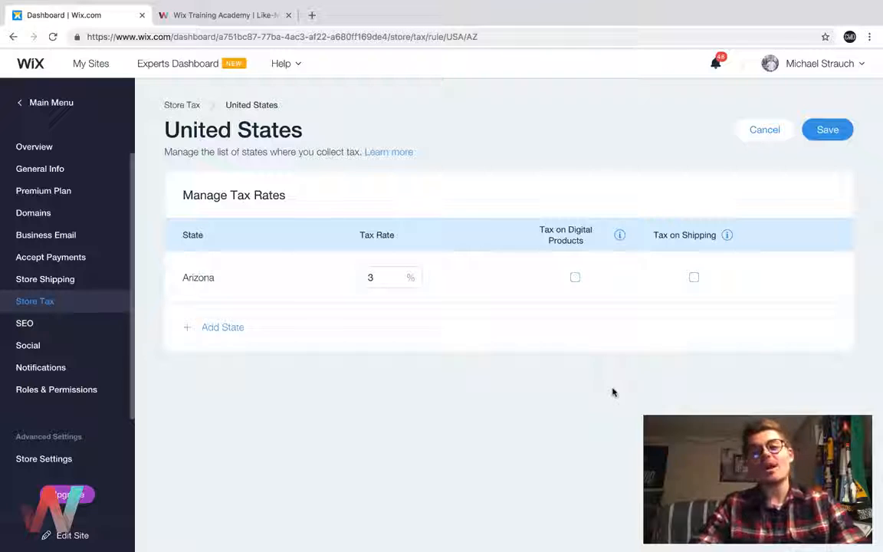
pyautogui.click(574, 277)
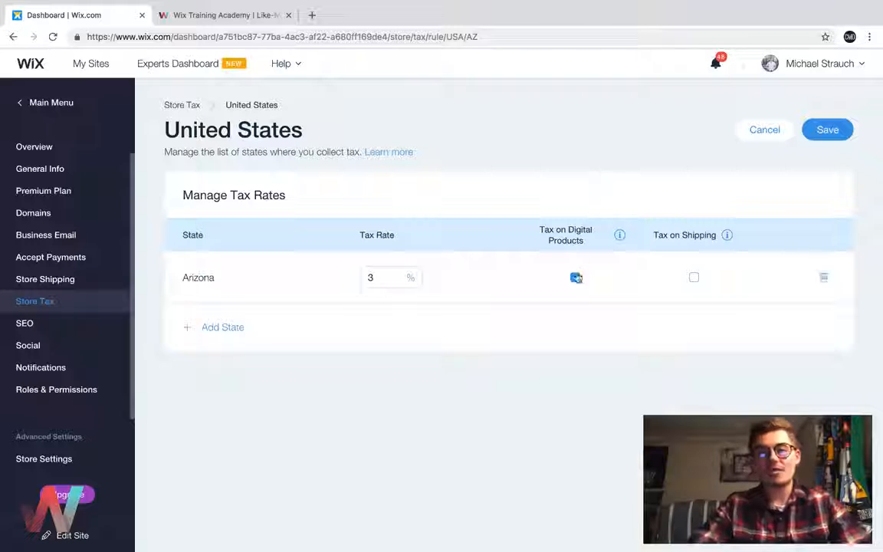
# Step: Turn off tax on digital products and turn on tax on shipping for Arizona, and save the United States tax rates
pyautogui.click(575, 277)
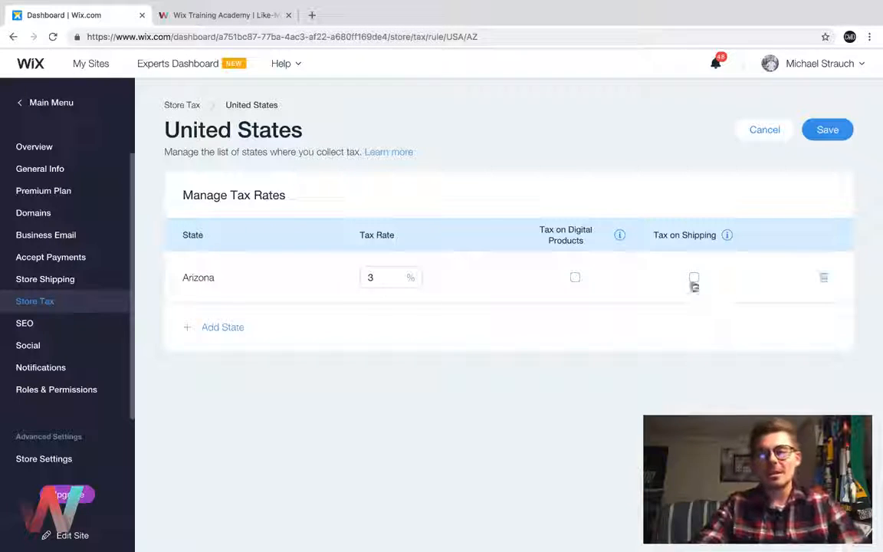
pyautogui.click(694, 277)
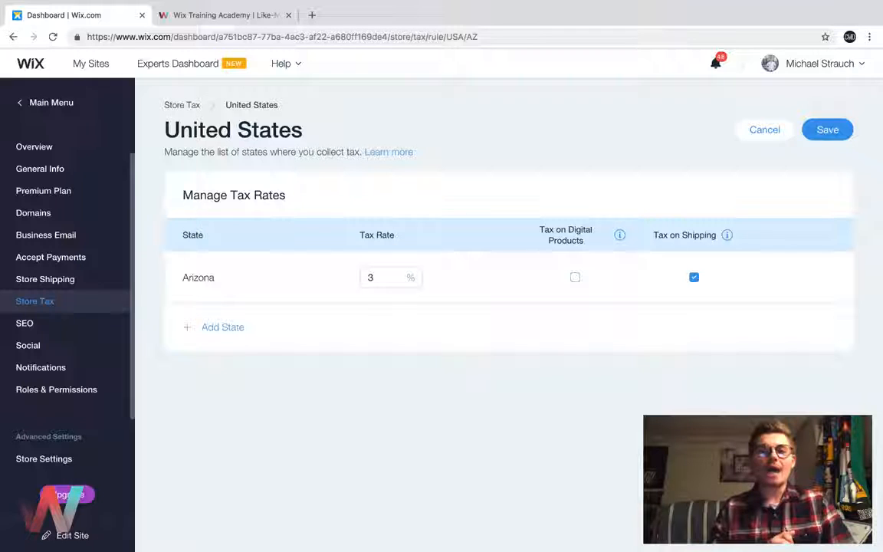
pyautogui.click(826, 129)
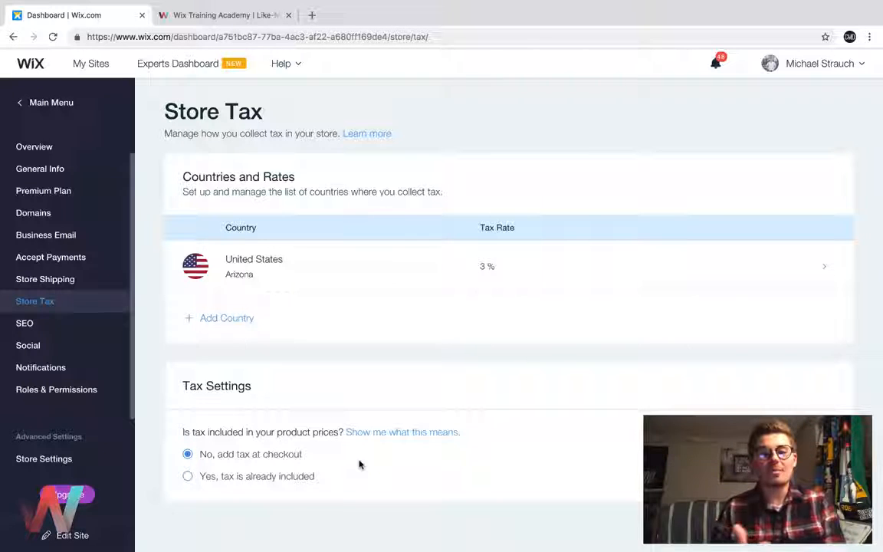
# Step: Try out the setting for tax already included in product prices, and switch back to adding tax at checkout
pyautogui.click(188, 477)
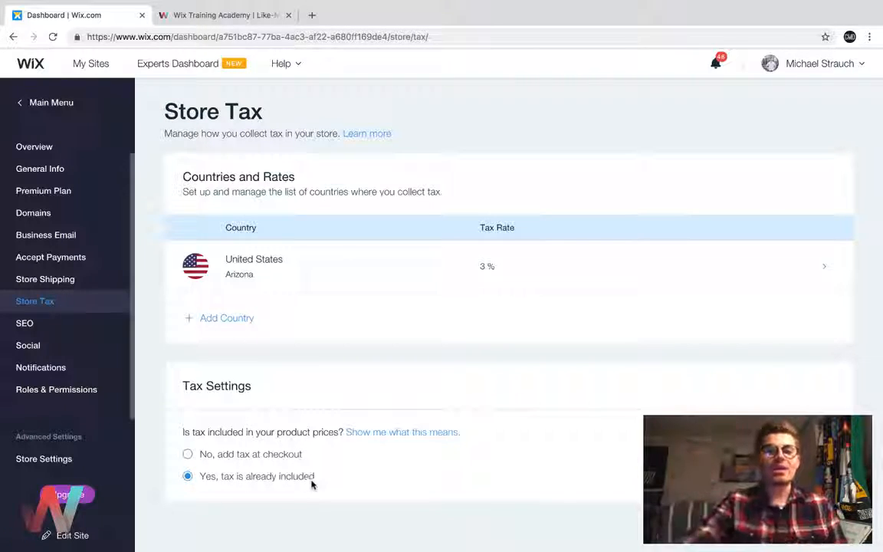
pyautogui.click(188, 454)
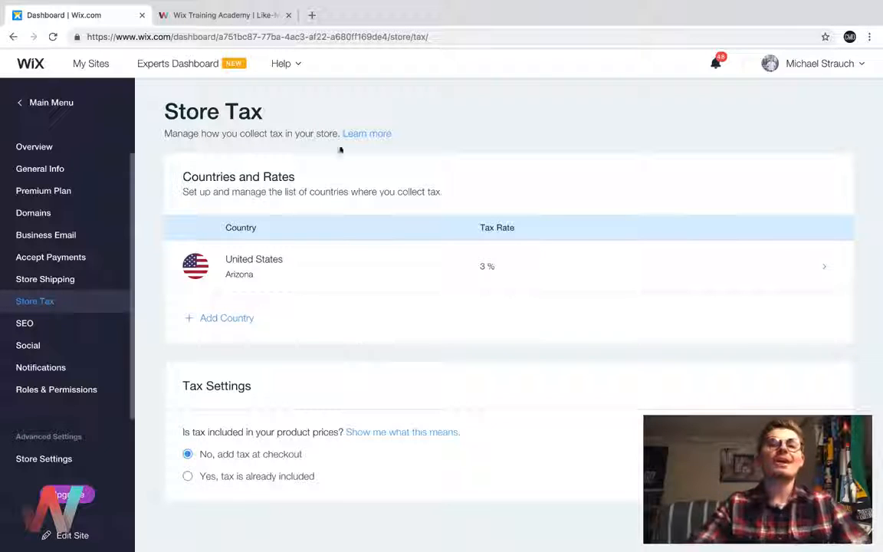
# Step: Switch to the Wix Training Academy website, view its free registration form, and close the form without registering
pyautogui.click(216, 25)
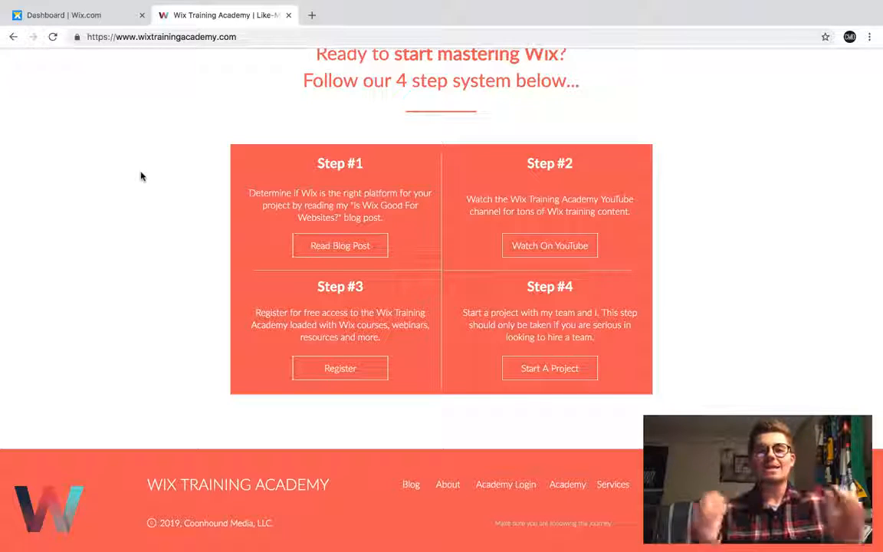
pyautogui.scroll(15, 141, 176)
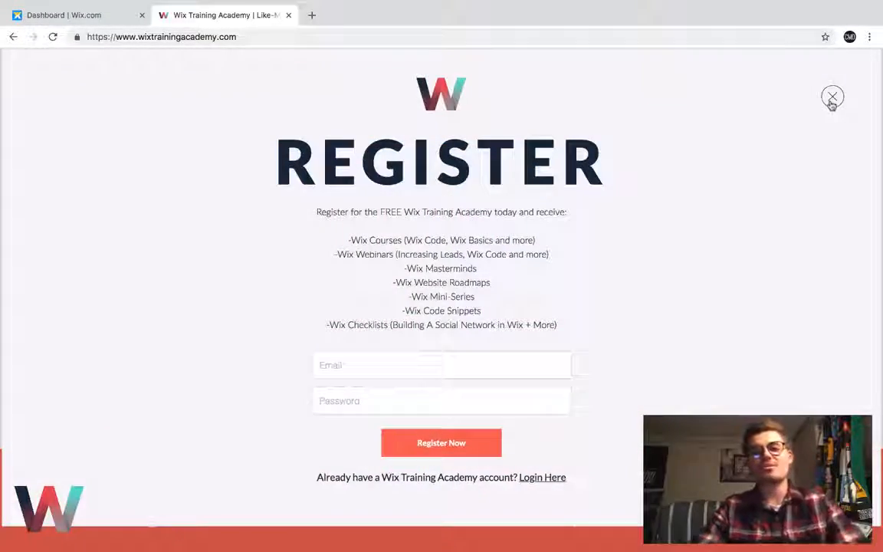
pyautogui.click(830, 100)
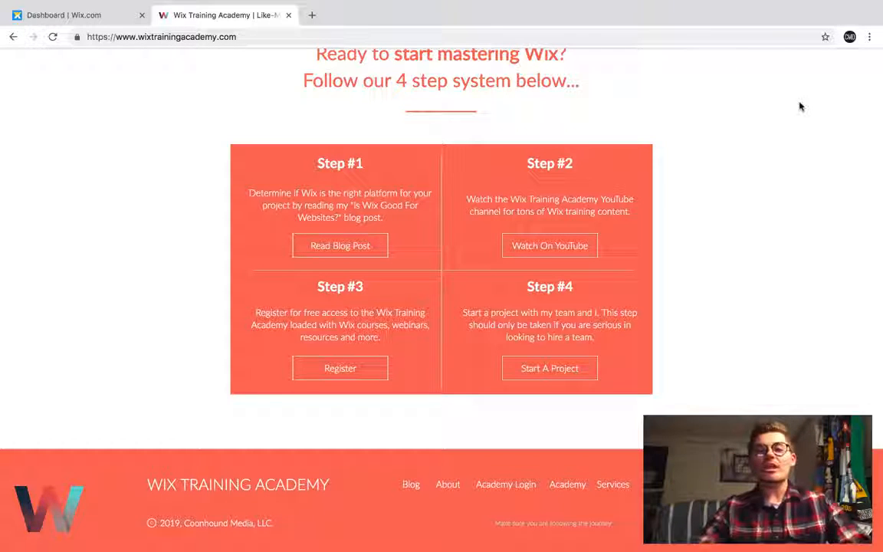
# Step: Take the browser window out of full-screen mode
pyautogui.moveTo(203, 6)
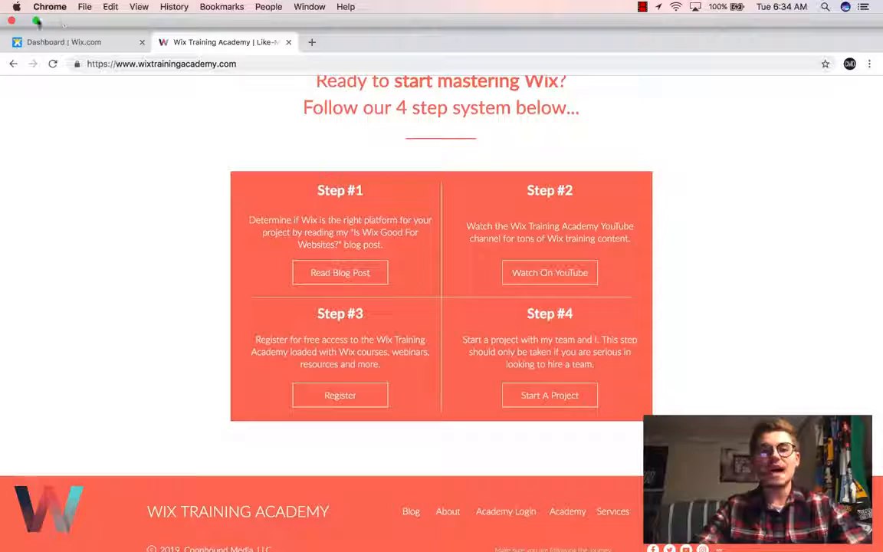
pyautogui.click(37, 22)
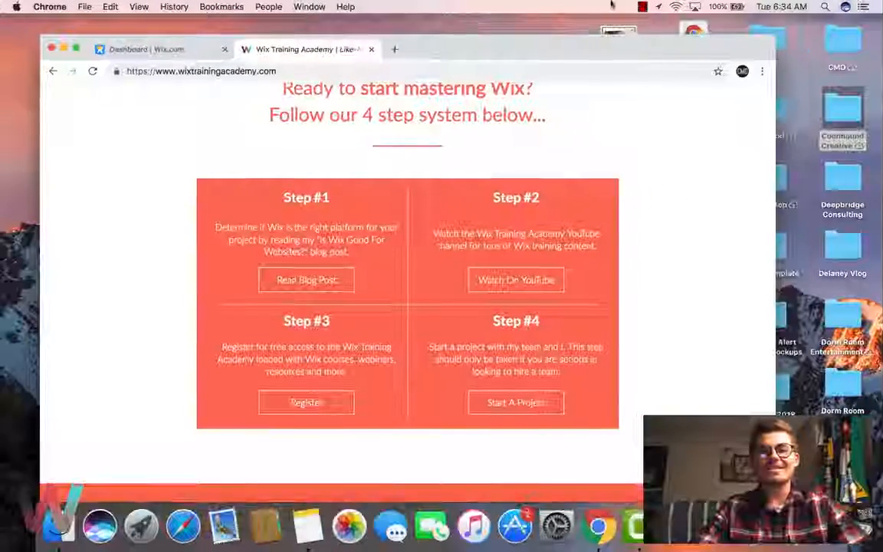